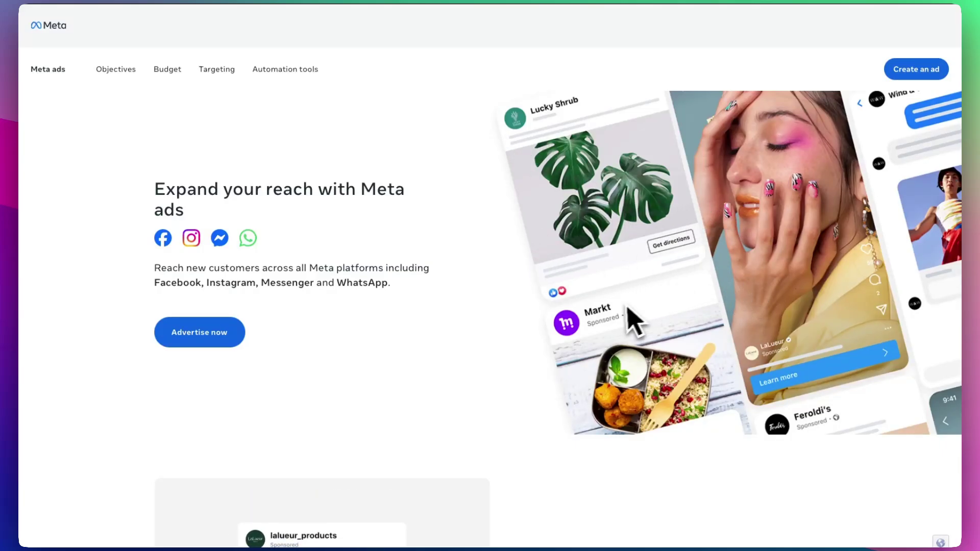
Step: Scroll down through the current Safari page and back up slightly
{"action": "scroll", "coordinate": [618, 309], "scroll_direction": "down", "scroll_amount": 5}
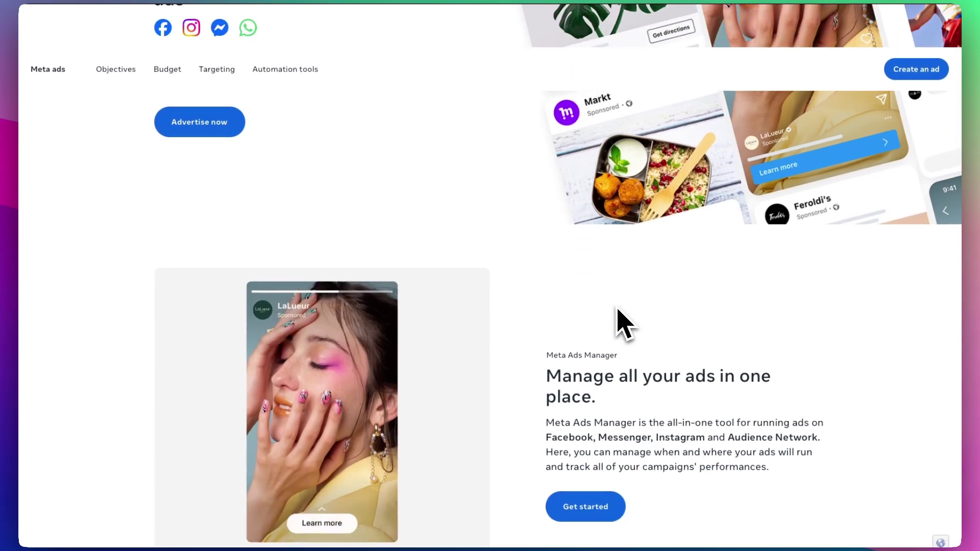
{"action": "scroll", "coordinate": [618, 309], "scroll_direction": "down", "scroll_amount": 2}
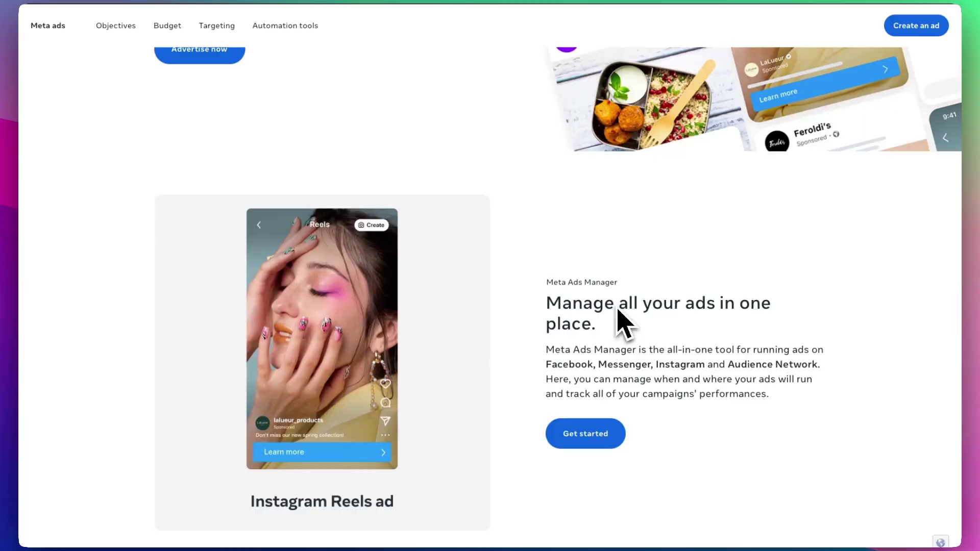
{"action": "scroll", "coordinate": [618, 317], "scroll_direction": "down", "scroll_amount": 5}
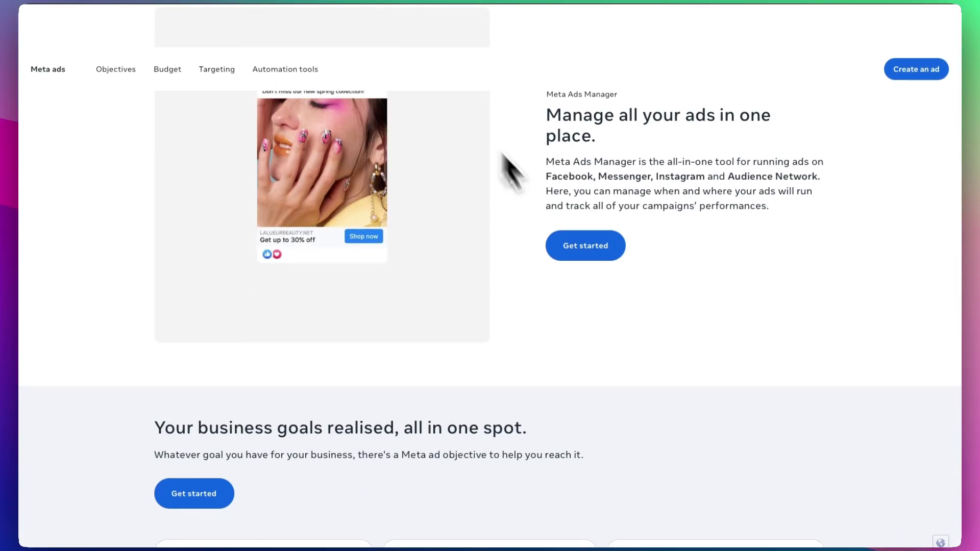
{"action": "scroll", "coordinate": [503, 261], "scroll_direction": "down", "scroll_amount": 2}
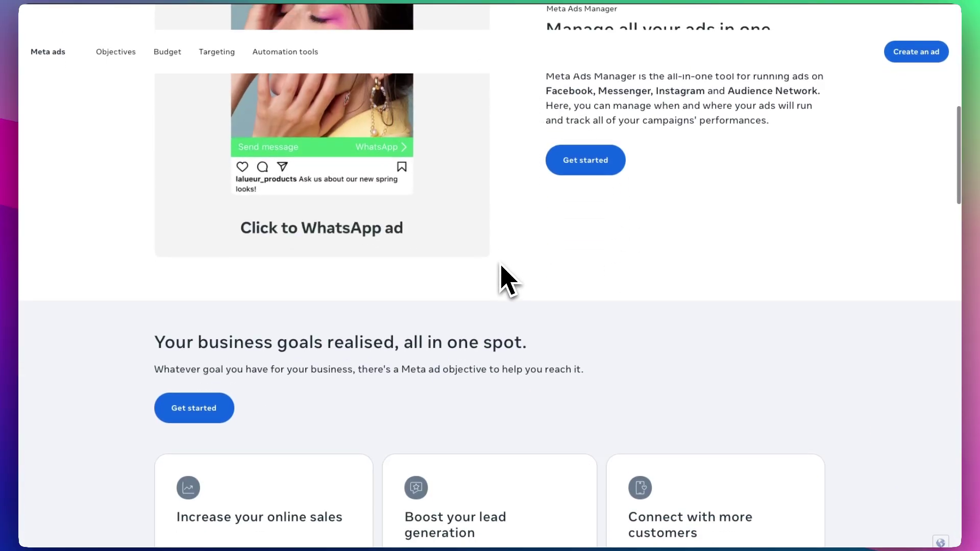
{"action": "scroll", "coordinate": [505, 280], "scroll_direction": "down", "scroll_amount": 2}
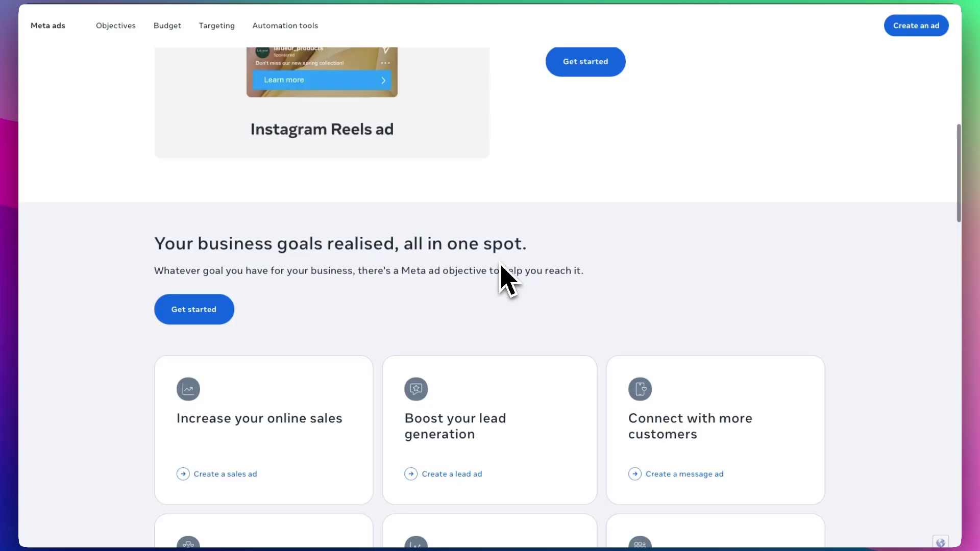
{"action": "scroll", "coordinate": [506, 280], "scroll_direction": "down", "scroll_amount": 2}
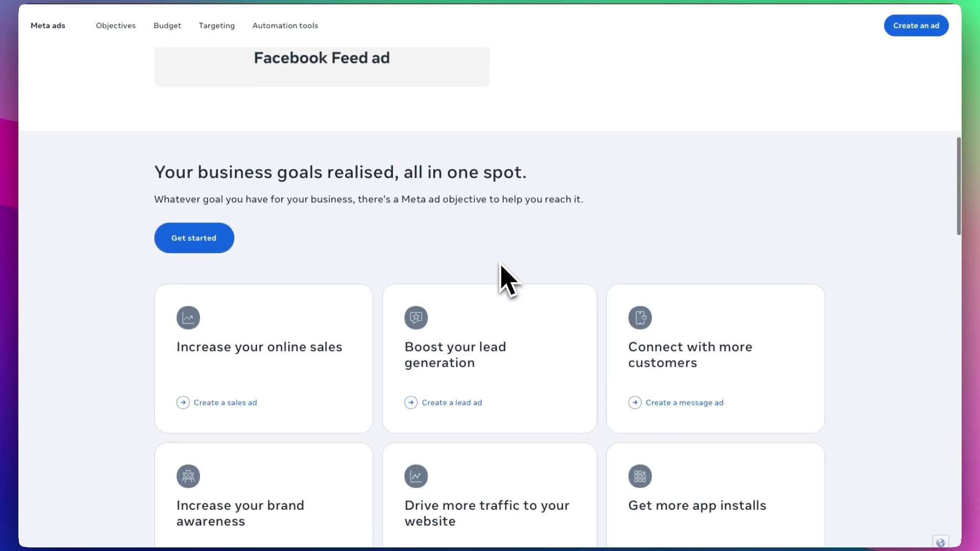
{"action": "scroll", "coordinate": [505, 279], "scroll_direction": "down", "scroll_amount": 2}
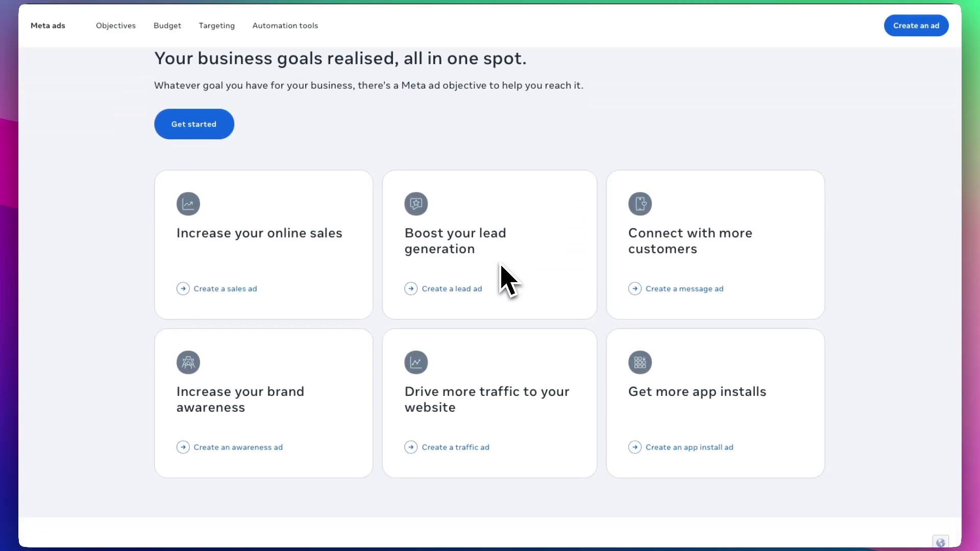
{"action": "scroll", "coordinate": [506, 279], "scroll_direction": "down", "scroll_amount": 2}
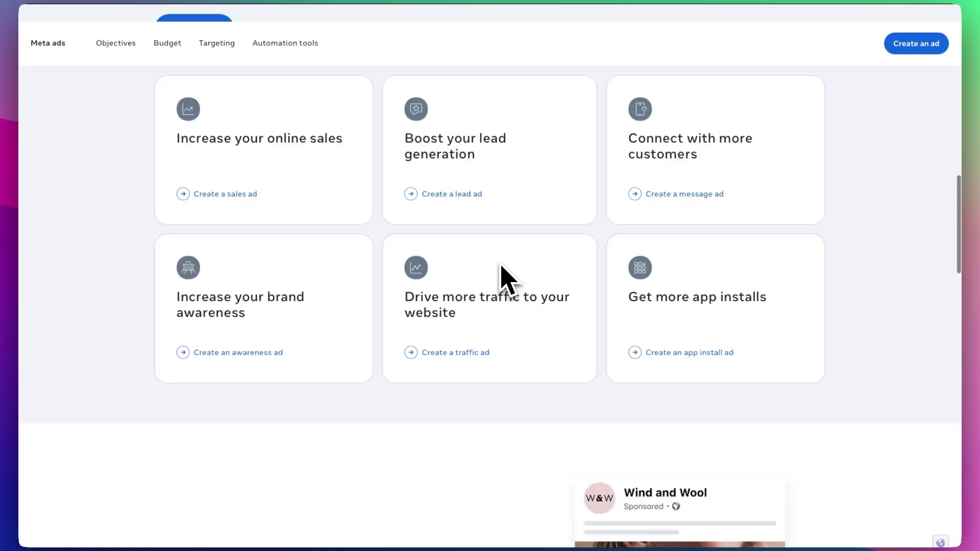
{"action": "scroll", "coordinate": [501, 270], "scroll_direction": "up", "scroll_amount": 5}
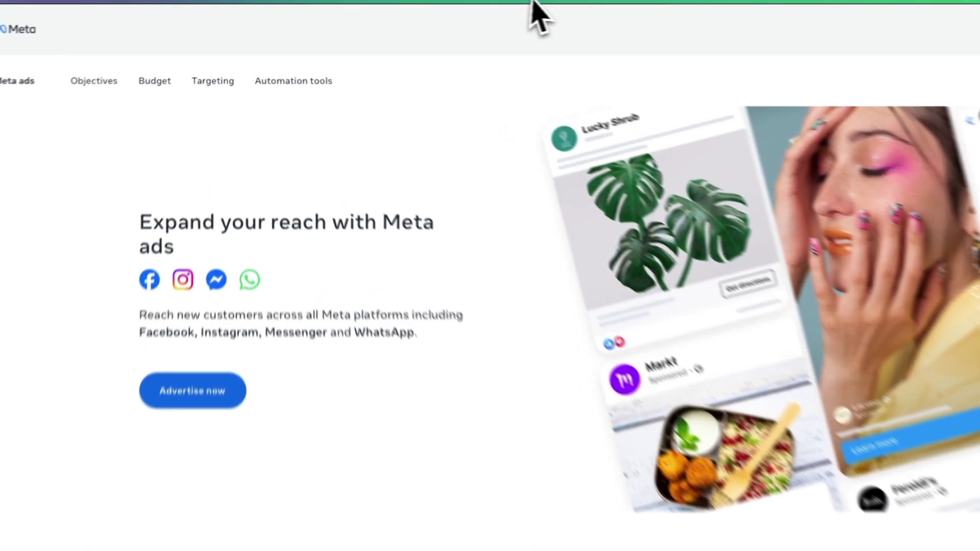
Step: Run a Google search for 'meta ads' in a new tab and scroll the results
{"action": "left_click", "coordinate": [487, 4]}
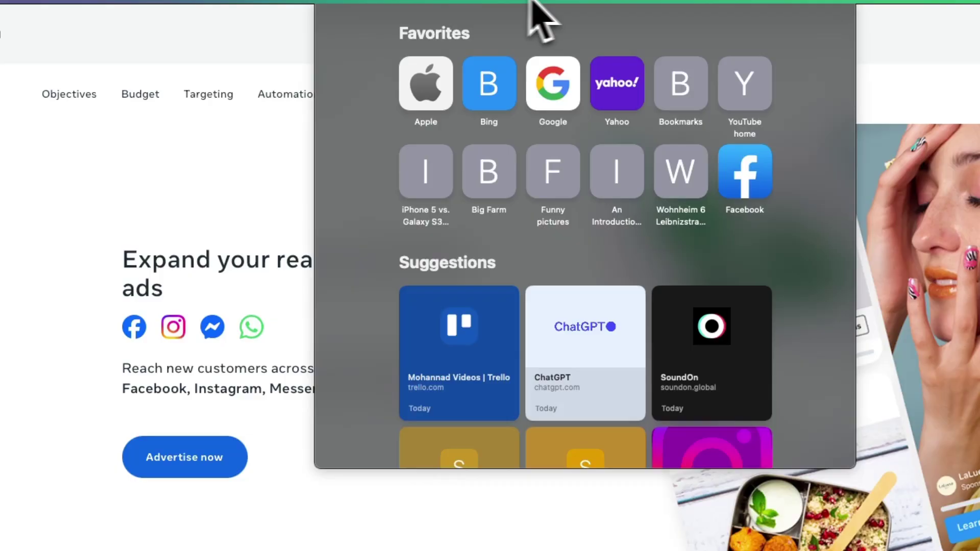
{"action": "left_click", "coordinate": [175, 197]}
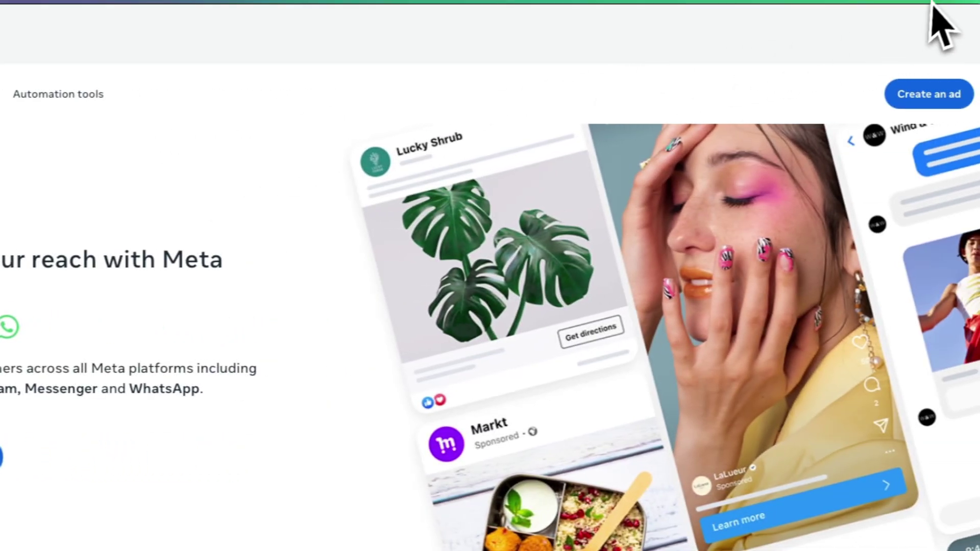
{"action": "key", "text": "super+t"}
{"action": "type", "text": "met"}
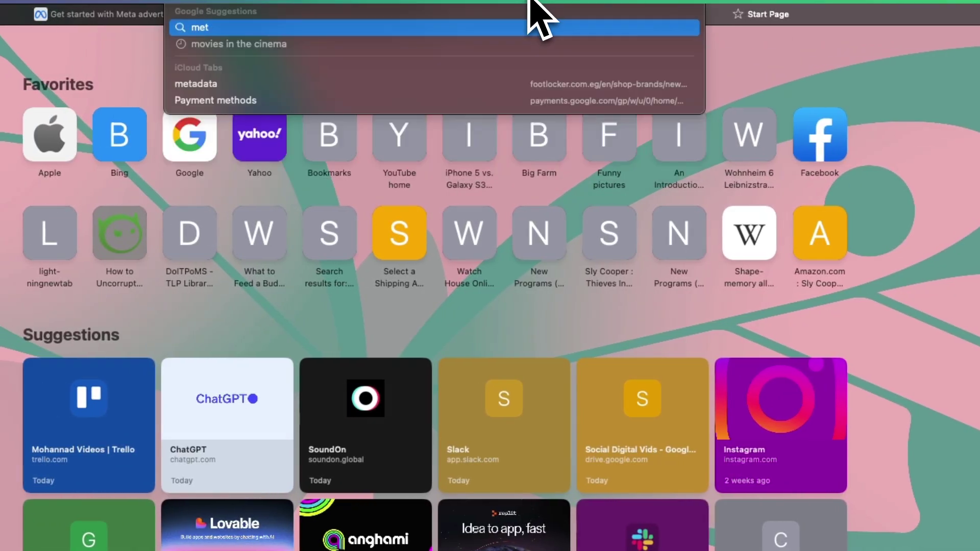
{"action": "type", "text": "a ads"}
{"action": "key", "text": "Return"}
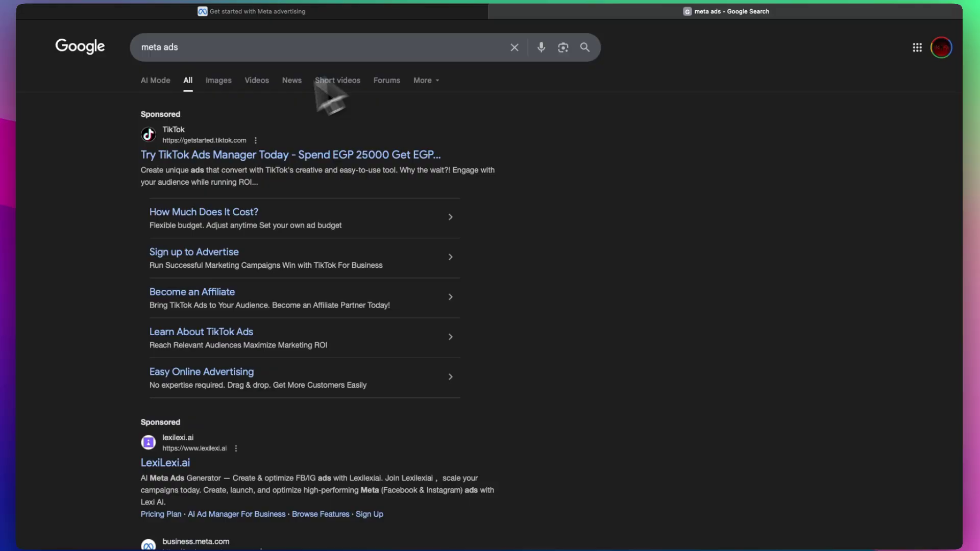
{"action": "scroll", "coordinate": [213, 332], "scroll_direction": "down", "scroll_amount": 5}
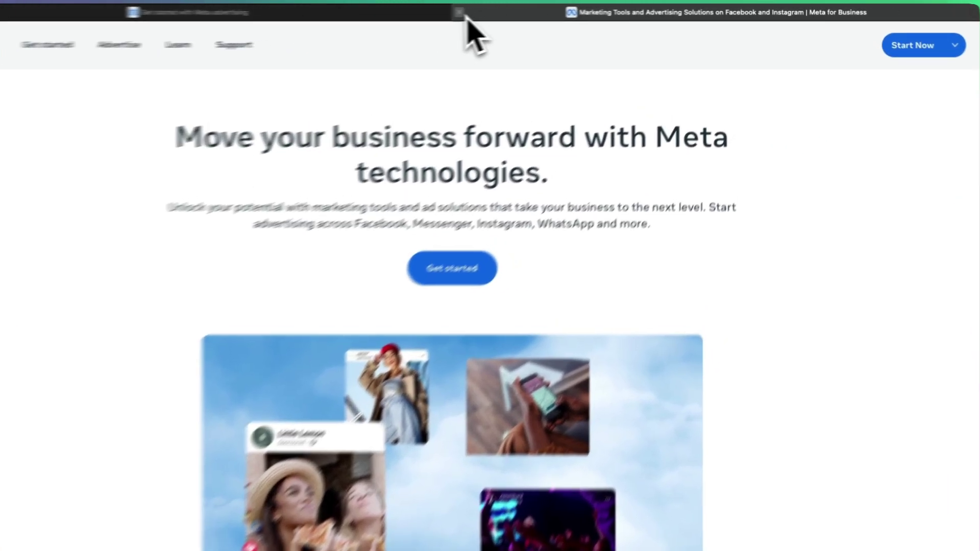
Step: Return to the 'Get started with Meta advertising' page and scroll to 'Connect with your customers today'
{"action": "left_click", "coordinate": [444, 10]}
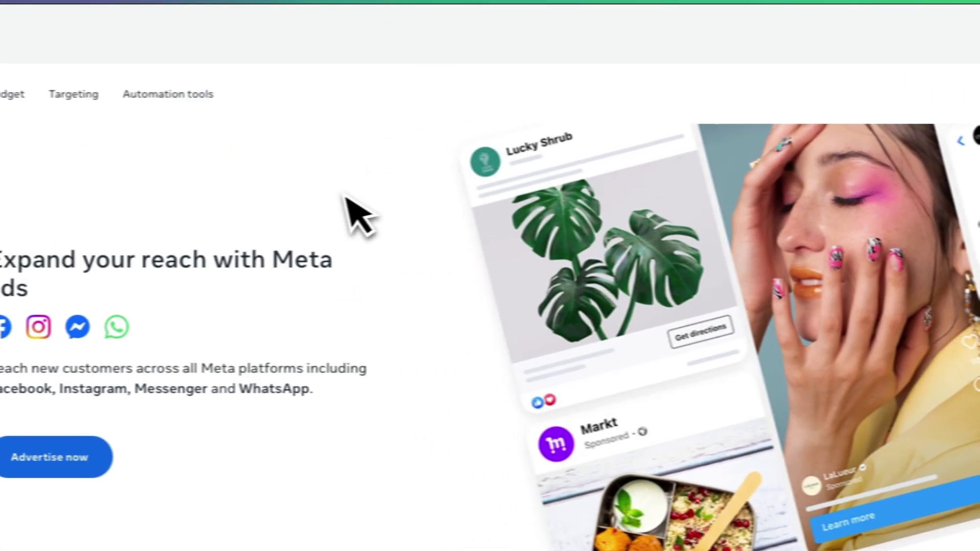
{"action": "scroll", "coordinate": [357, 212], "scroll_direction": "down", "scroll_amount": 10}
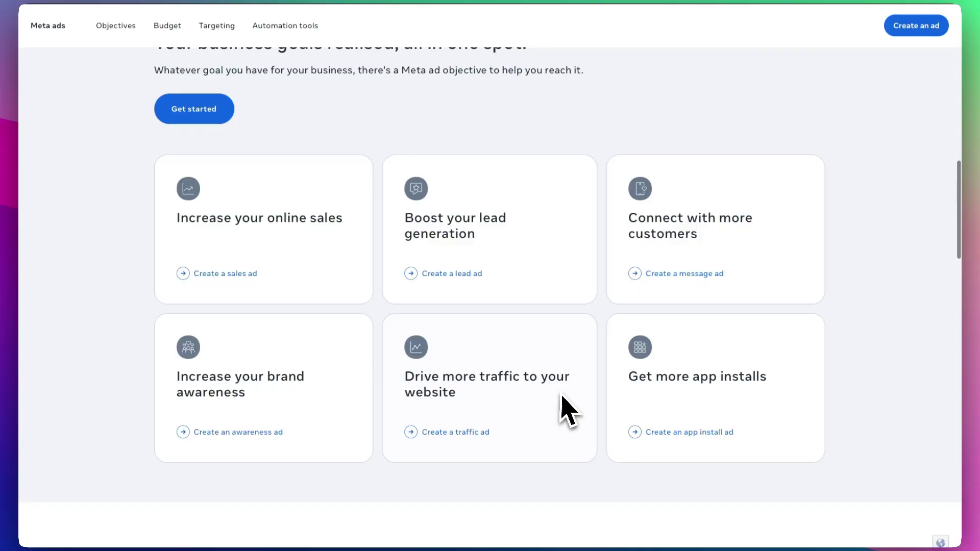
{"action": "scroll", "coordinate": [725, 395], "scroll_direction": "down", "scroll_amount": 8}
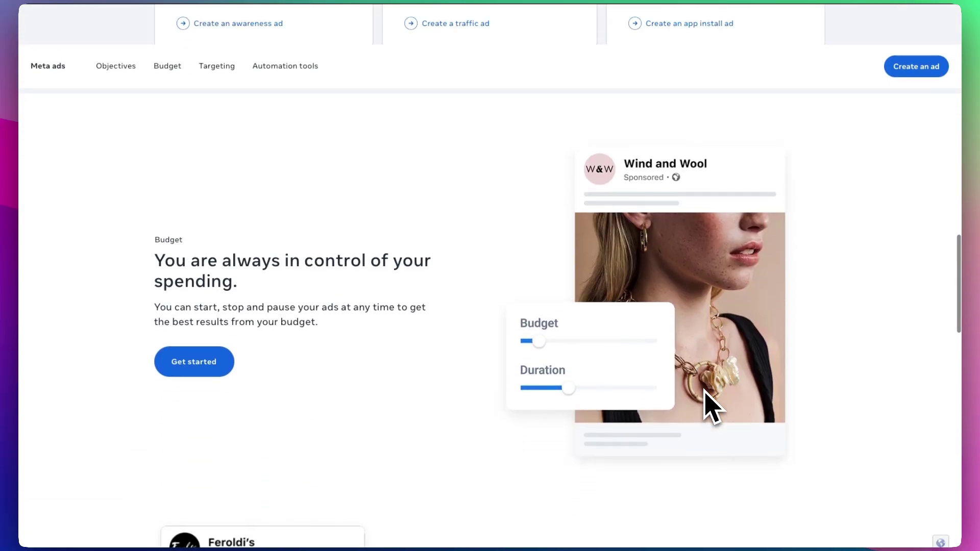
{"action": "scroll", "coordinate": [706, 396], "scroll_direction": "down", "scroll_amount": 2}
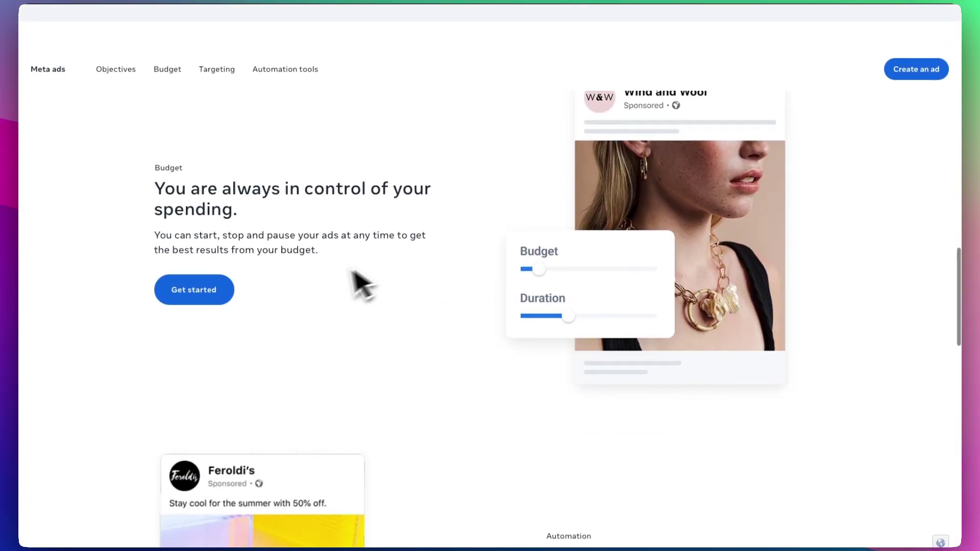
{"action": "scroll", "coordinate": [301, 306], "scroll_direction": "down", "scroll_amount": 5}
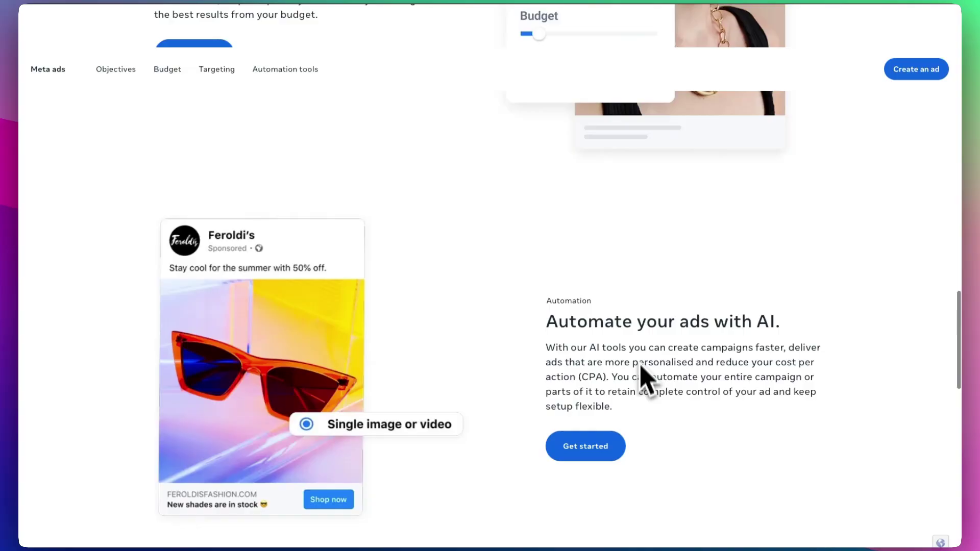
{"action": "scroll", "coordinate": [638, 357], "scroll_direction": "down", "scroll_amount": 2}
{"action": "scroll", "coordinate": [543, 325], "scroll_direction": "down", "scroll_amount": 6}
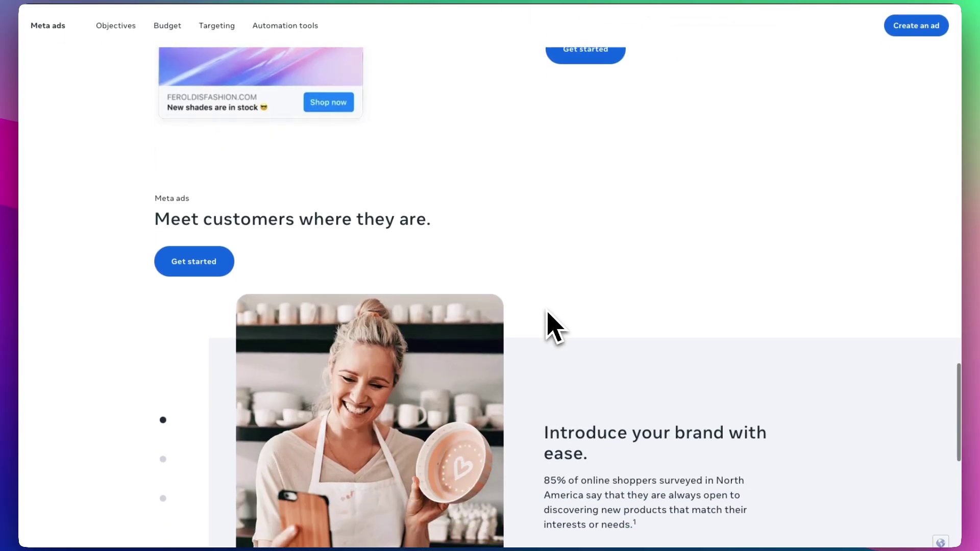
{"action": "scroll", "coordinate": [548, 314], "scroll_direction": "down", "scroll_amount": 3}
{"action": "scroll", "coordinate": [548, 314], "scroll_direction": "up", "scroll_amount": 1}
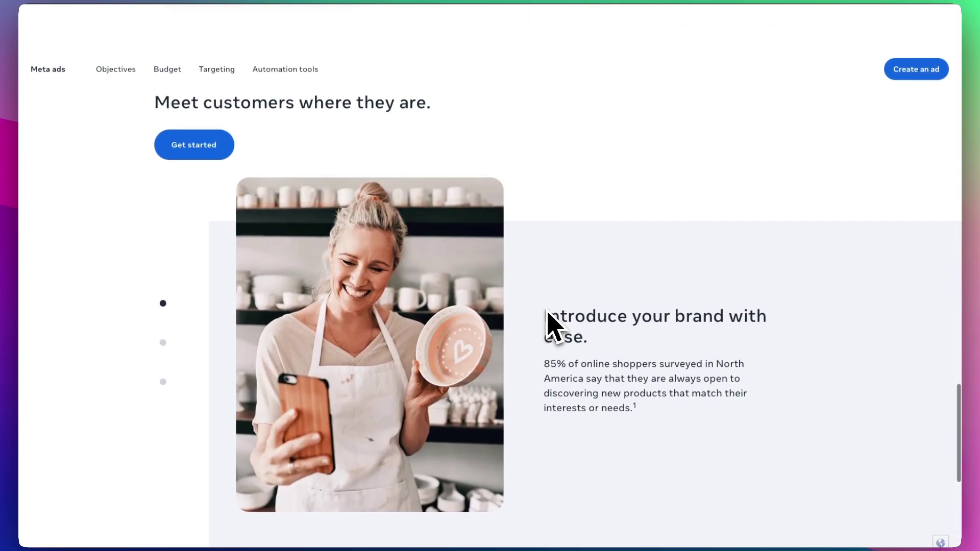
{"action": "scroll", "coordinate": [393, 175], "scroll_direction": "up", "scroll_amount": 1}
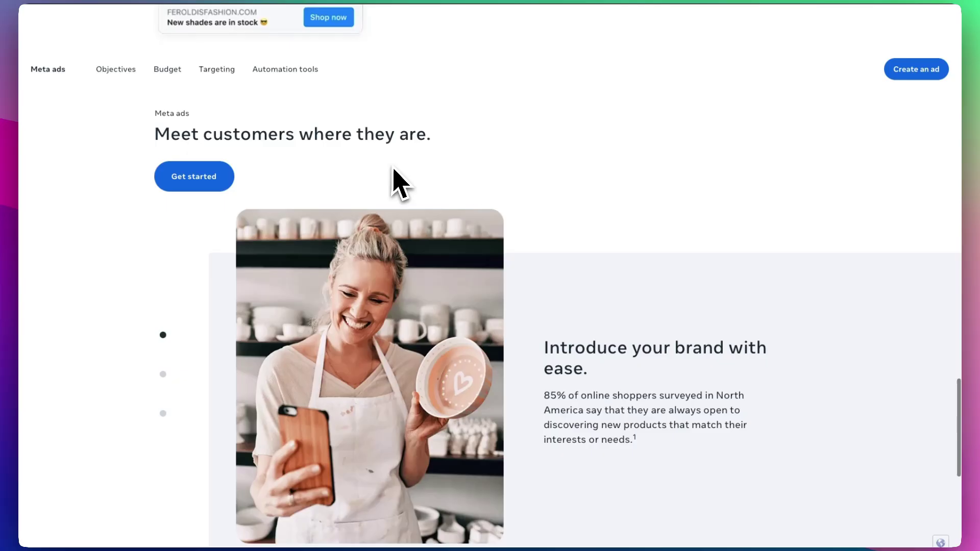
{"action": "scroll", "coordinate": [393, 179], "scroll_direction": "down", "scroll_amount": 4}
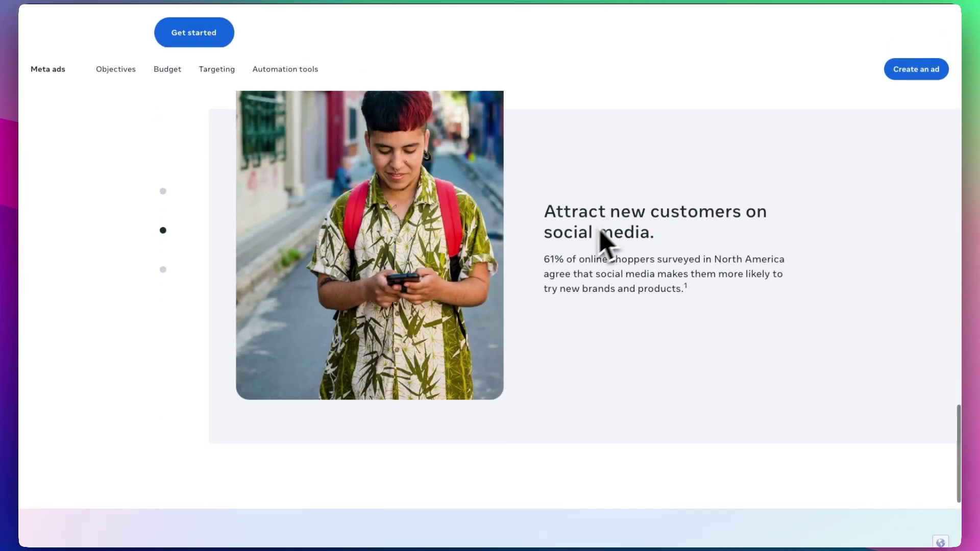
{"action": "scroll", "coordinate": [602, 240], "scroll_direction": "down", "scroll_amount": 1}
{"action": "scroll", "coordinate": [586, 239], "scroll_direction": "down", "scroll_amount": 5}
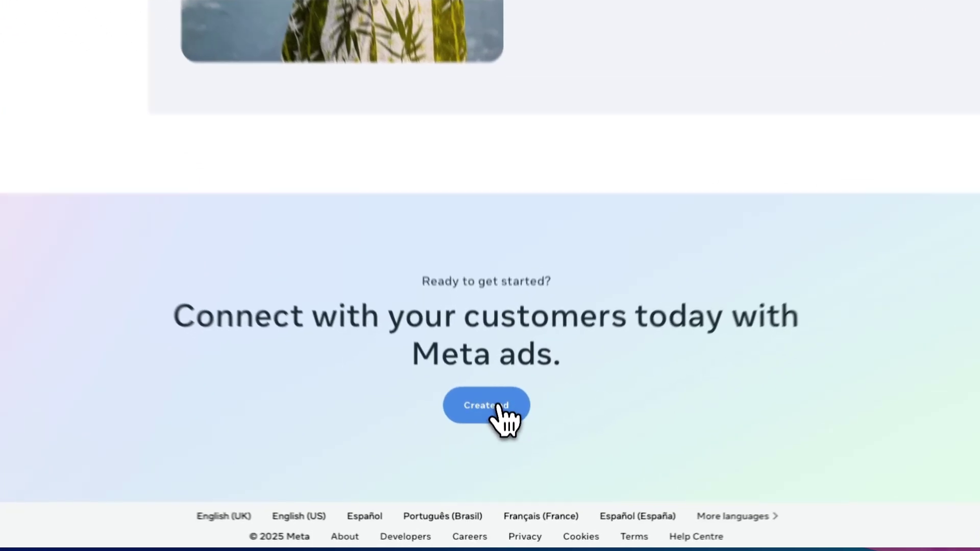
Step: Open Ads Manager through Create ad and close the expired credit card warning banner
{"action": "left_click", "coordinate": [499, 432]}
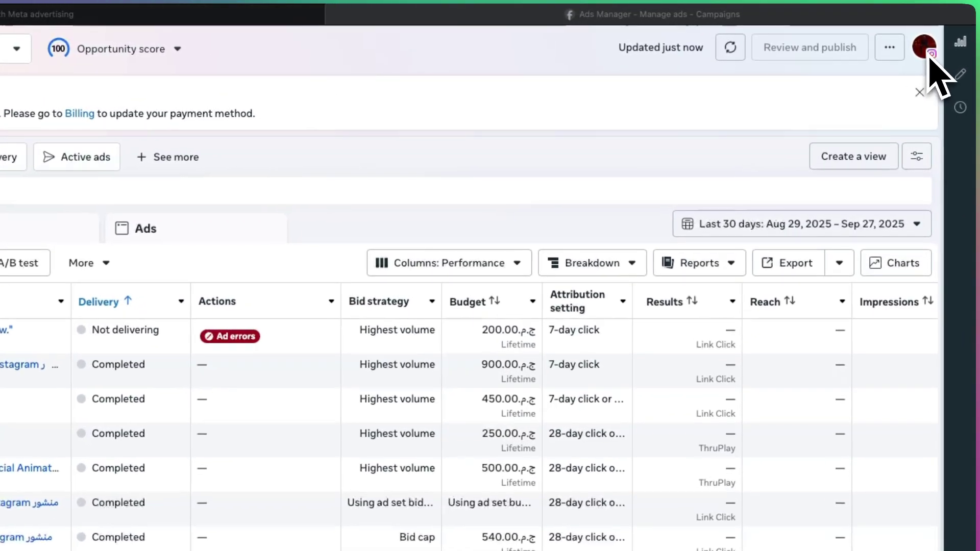
{"action": "left_click", "coordinate": [924, 47]}
{"action": "left_click", "coordinate": [956, 45]}
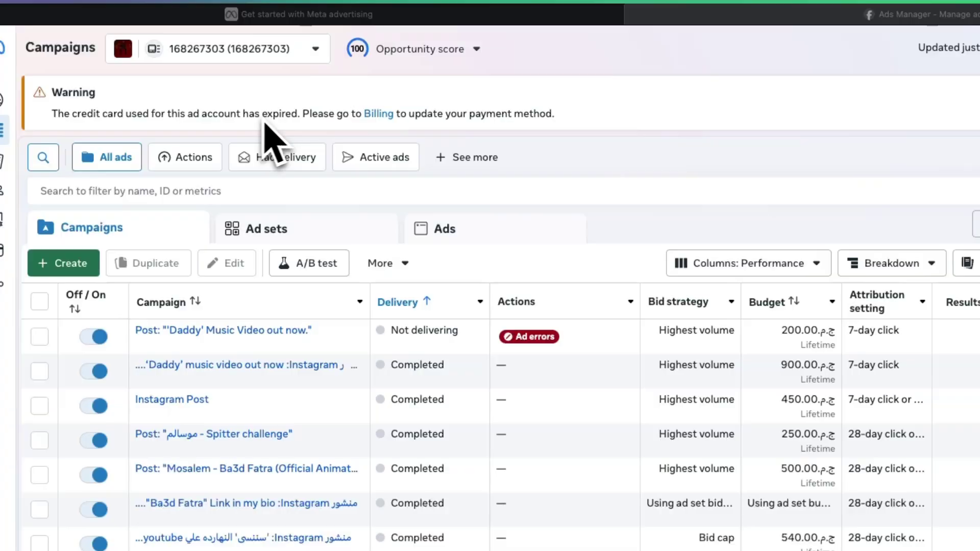
{"action": "left_click", "coordinate": [921, 90]}
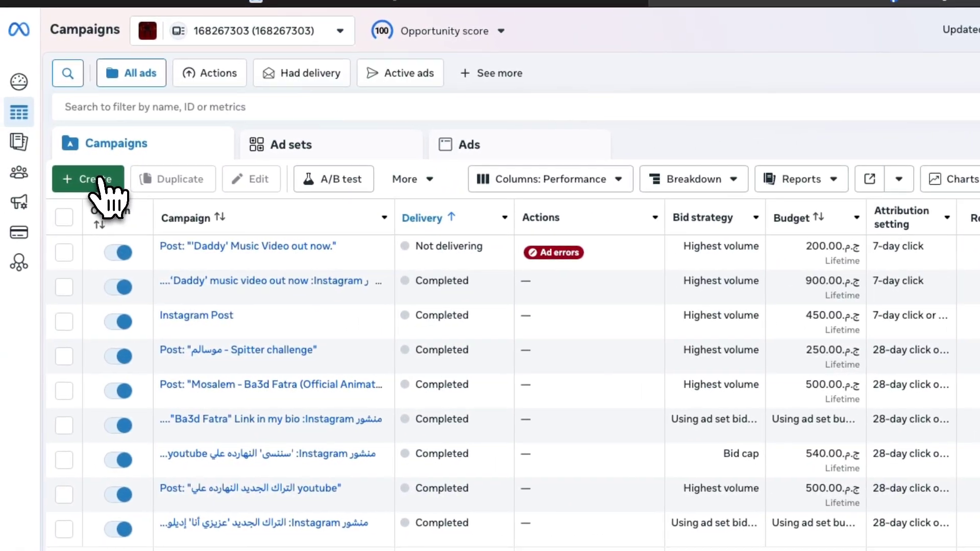
Step: Create a new campaign with the Engagement objective
{"action": "left_click", "coordinate": [100, 180]}
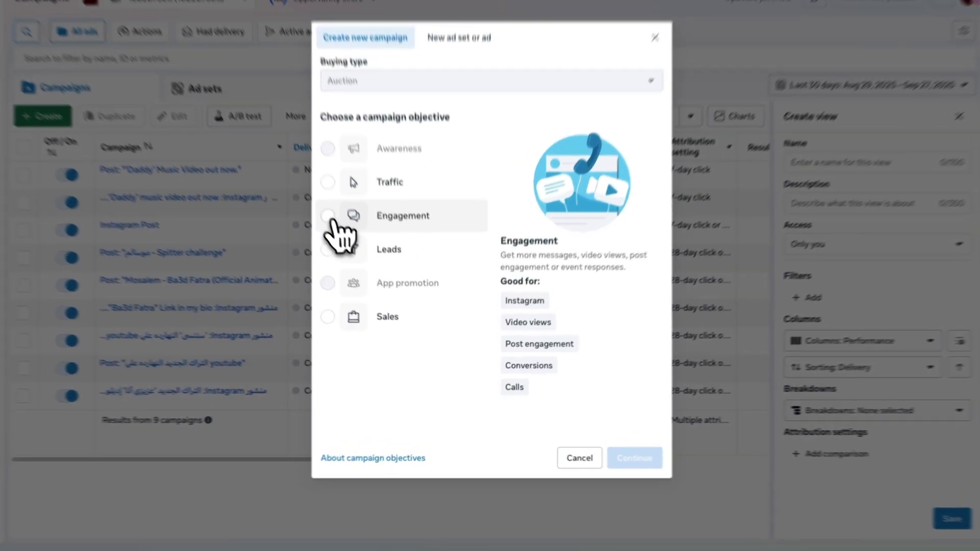
{"action": "left_click", "coordinate": [341, 233]}
{"action": "left_click", "coordinate": [675, 469]}
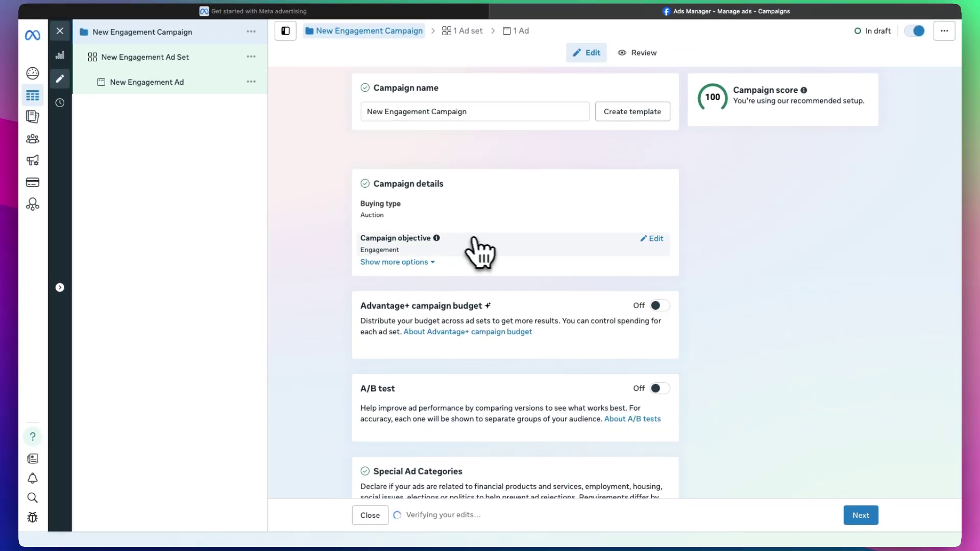
Step: Apply the existing Custom template 1 so the campaign name reads OUTCOME_ENGAGEMENT
{"action": "double_click", "coordinate": [446, 111]}
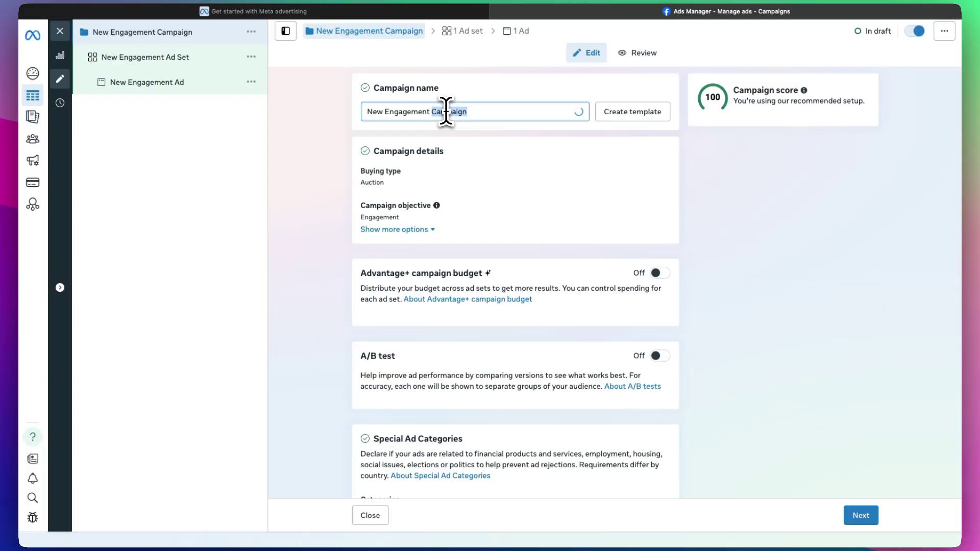
{"action": "left_click", "coordinate": [638, 115]}
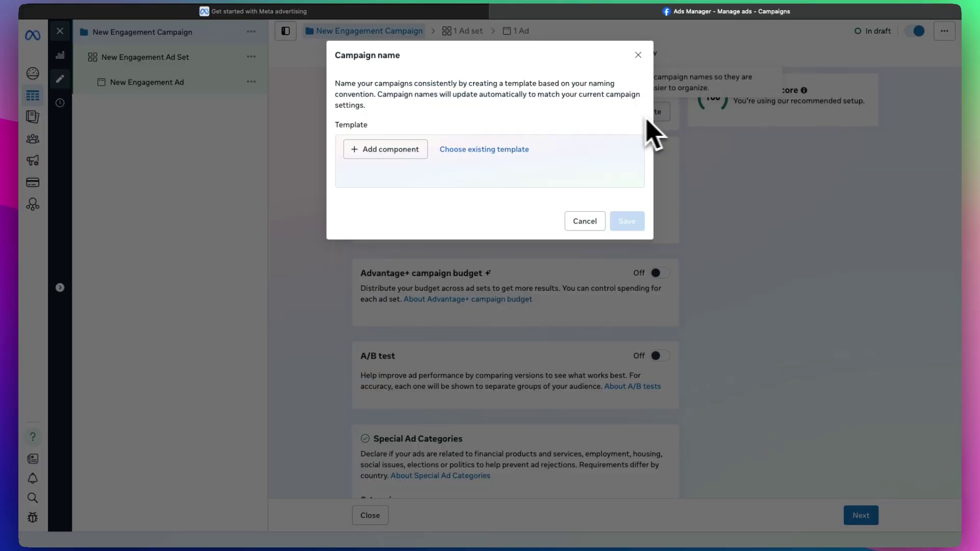
{"action": "left_click", "coordinate": [485, 151]}
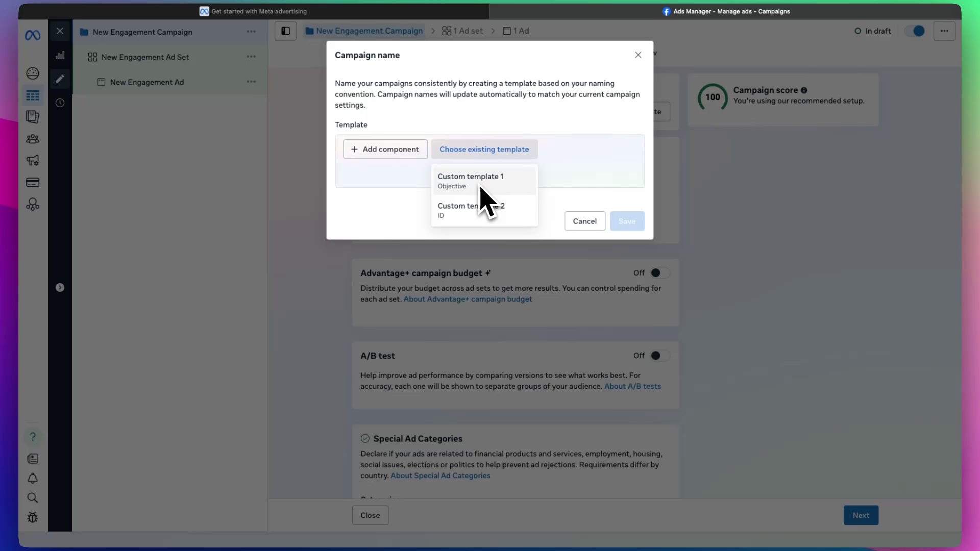
{"action": "left_click", "coordinate": [481, 180]}
{"action": "left_click", "coordinate": [629, 222]}
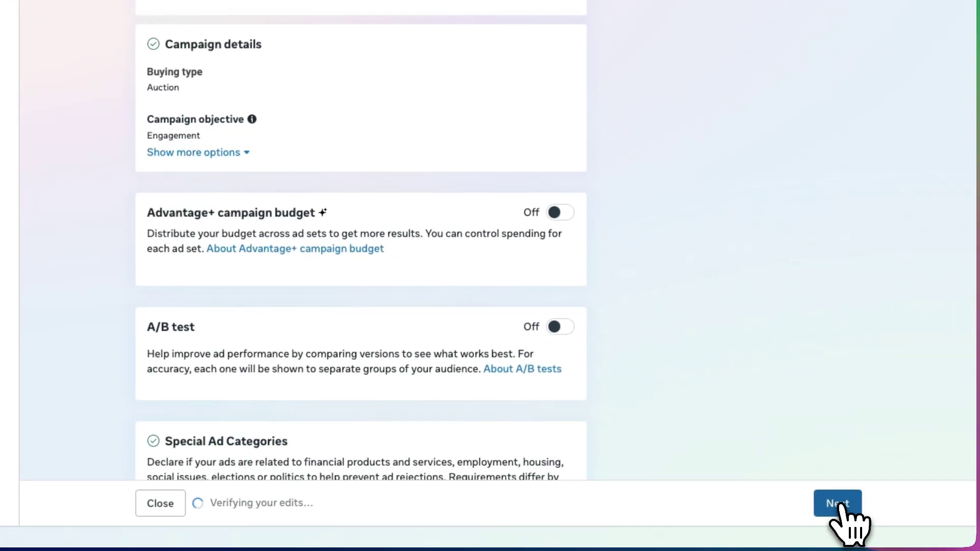
Step: Go to the ad set and keep 'On your ad' as the conversion location
{"action": "left_click", "coordinate": [837, 503]}
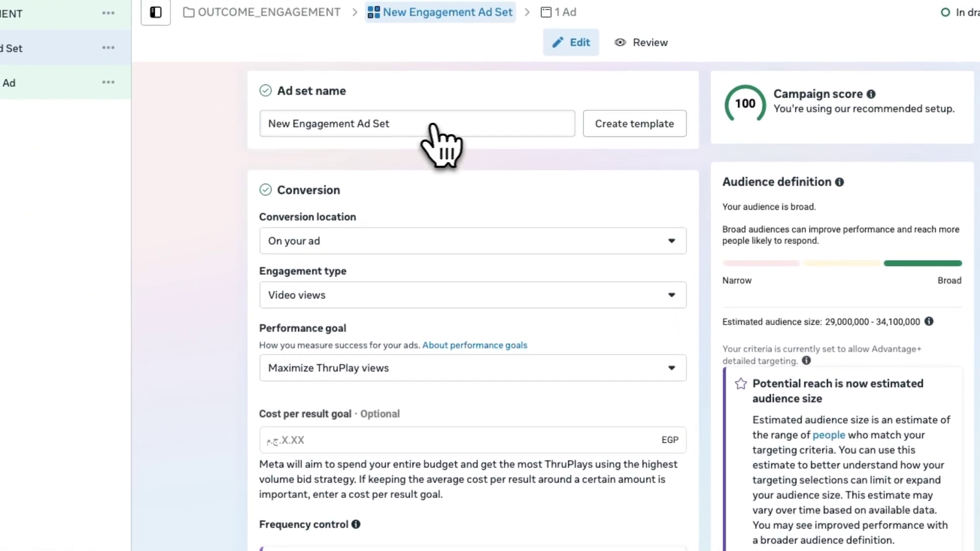
{"action": "scroll", "coordinate": [437, 280], "scroll_direction": "down", "scroll_amount": 2}
{"action": "left_click", "coordinate": [446, 179]}
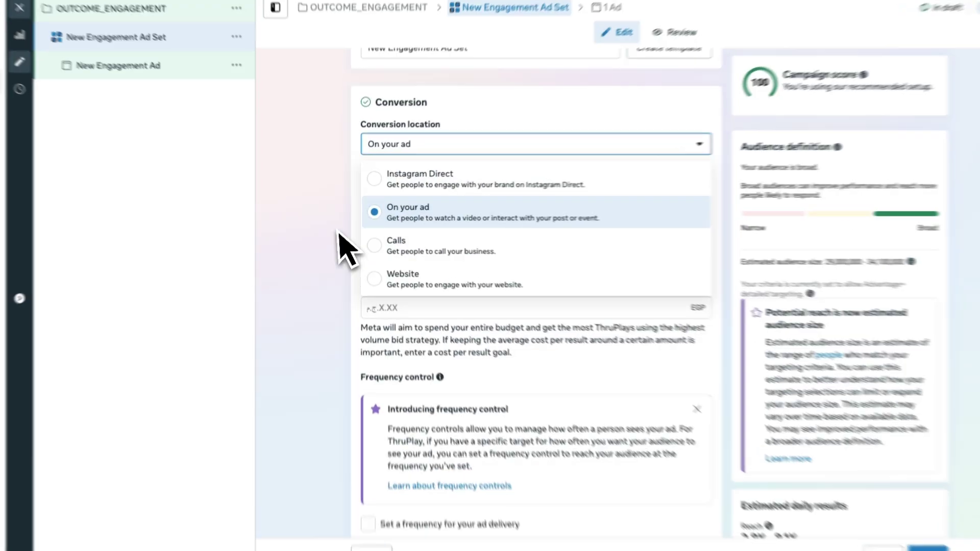
{"action": "left_click", "coordinate": [342, 231]}
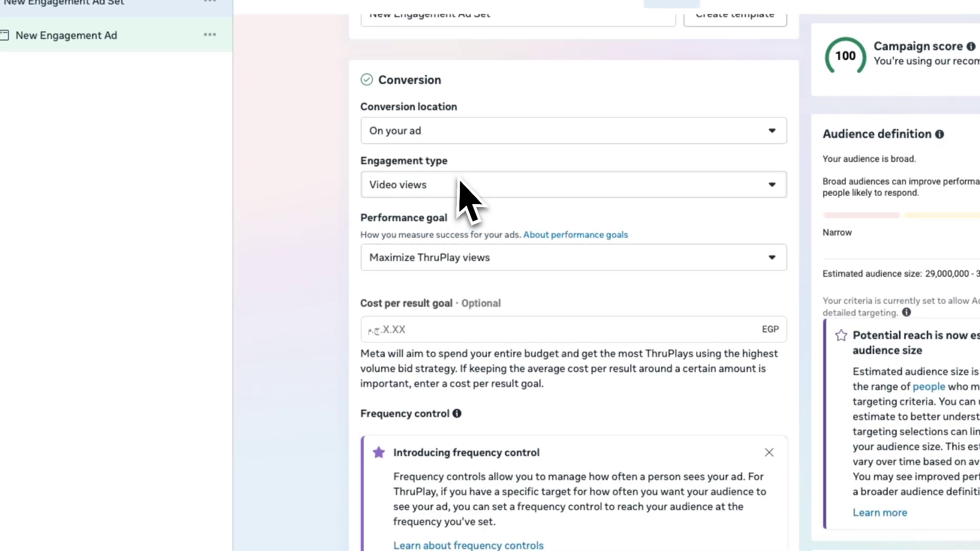
Step: Set the engagement type to Post engagement, leaving the performance goal unchanged
{"action": "left_click", "coordinate": [466, 191]}
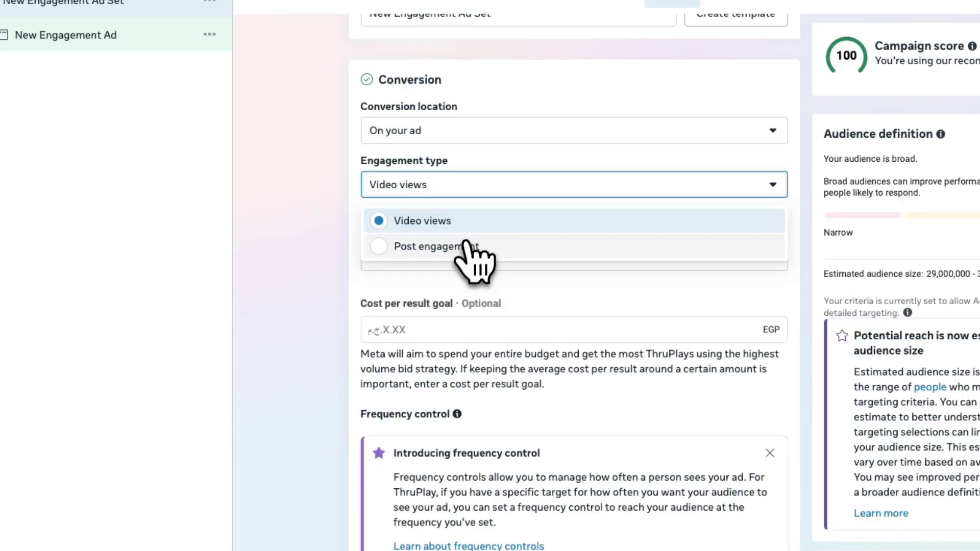
{"action": "left_click", "coordinate": [467, 246]}
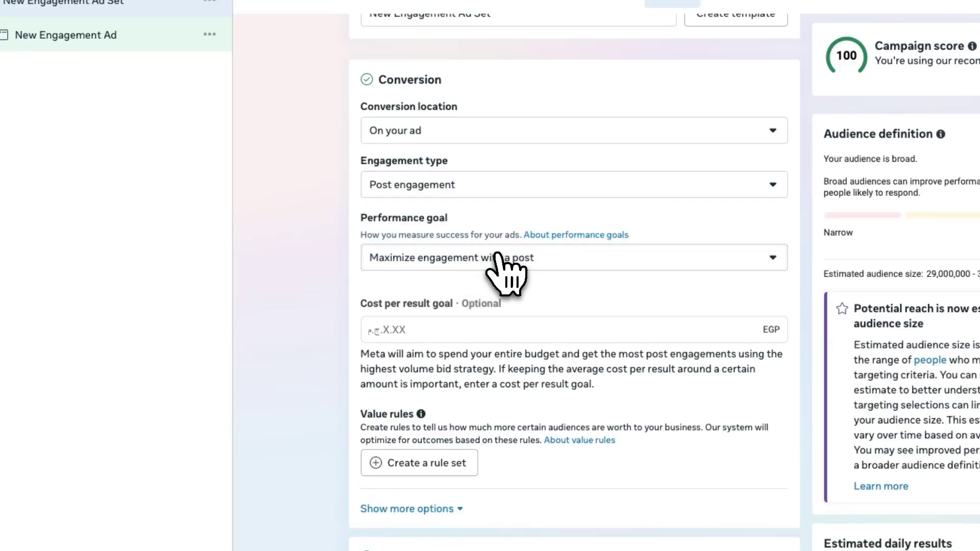
{"action": "left_click", "coordinate": [498, 259]}
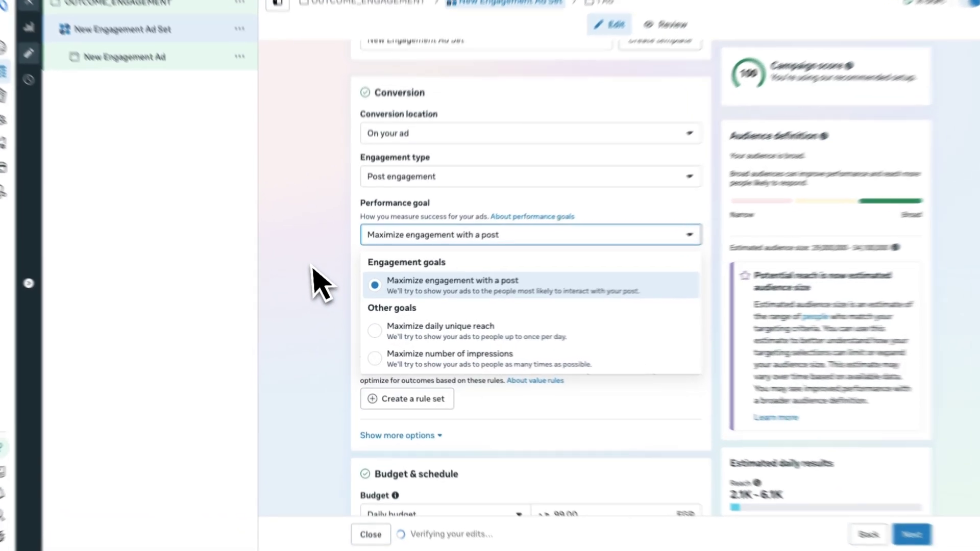
{"action": "left_click", "coordinate": [307, 281]}
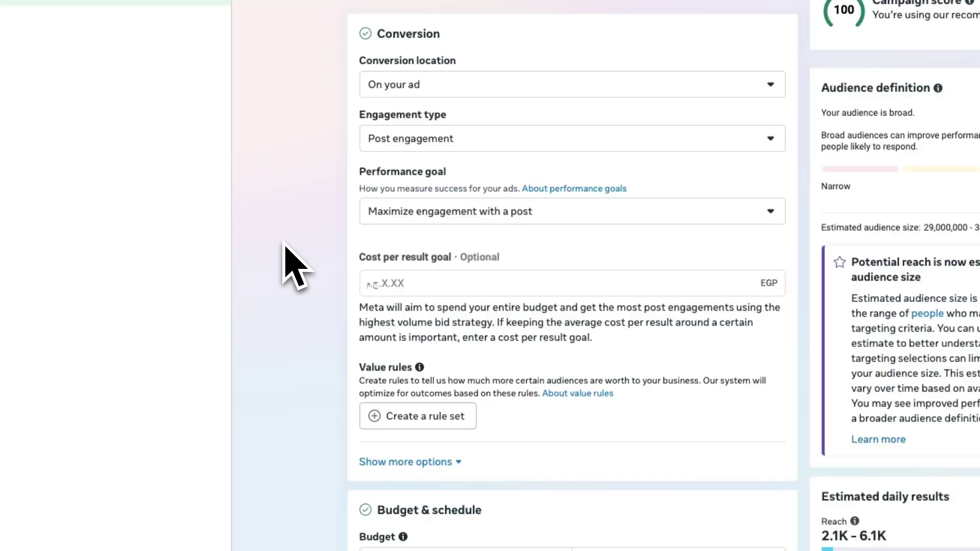
{"action": "scroll", "coordinate": [306, 281], "scroll_direction": "down", "scroll_amount": 1}
{"action": "left_click", "coordinate": [442, 240]}
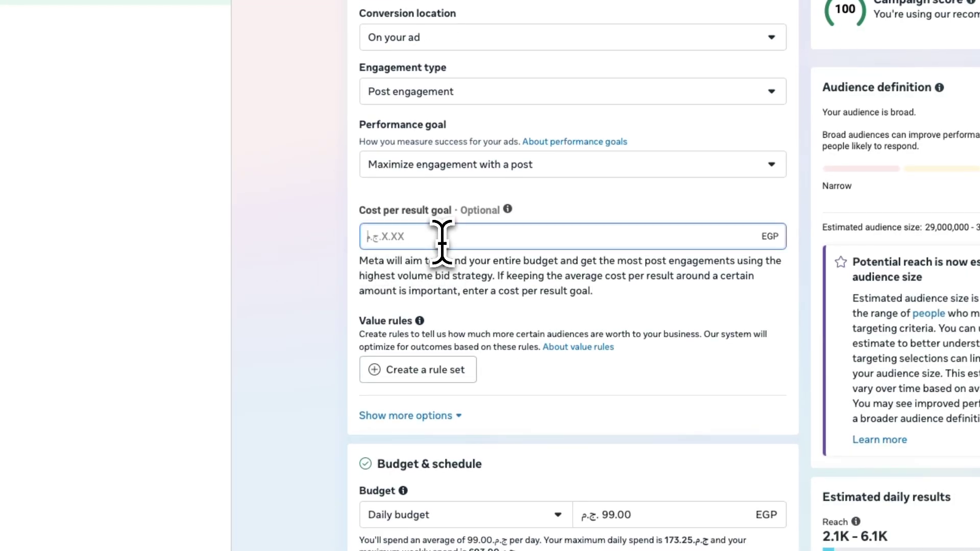
{"action": "left_click", "coordinate": [435, 373]}
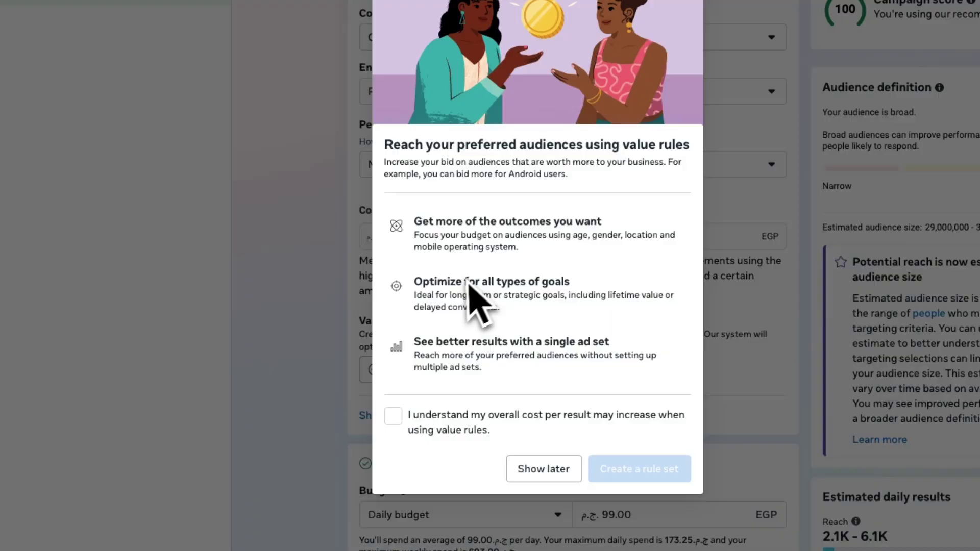
{"action": "left_click", "coordinate": [393, 416]}
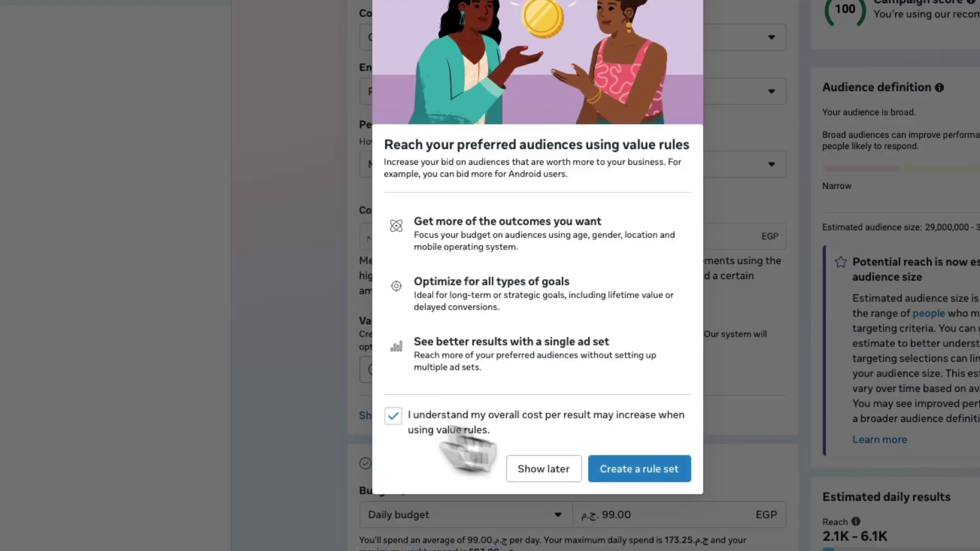
{"action": "left_click", "coordinate": [639, 469]}
{"action": "left_click", "coordinate": [475, 169]}
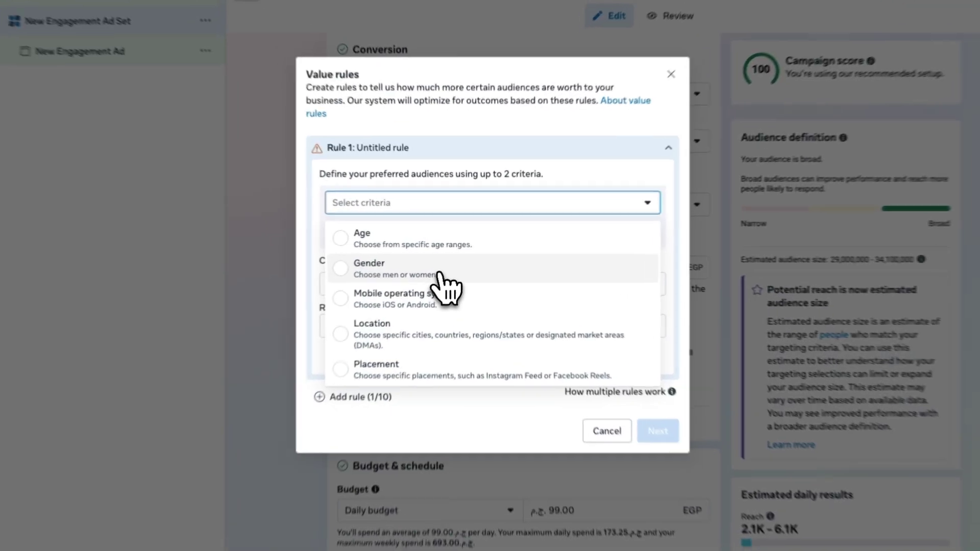
{"action": "left_click", "coordinate": [446, 268]}
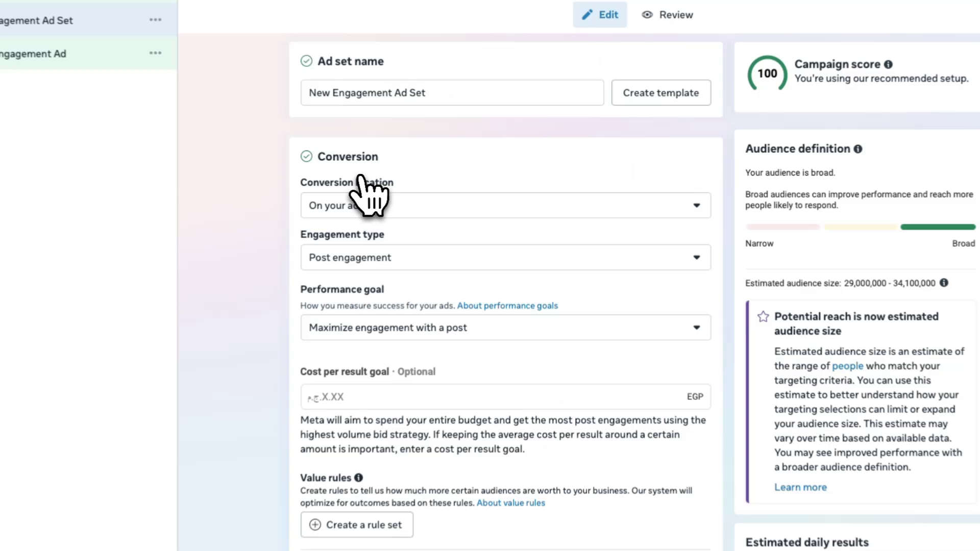
Step: Switch the engagement type back to Video views with Maximize ThruPlay views as the goal
{"action": "left_click", "coordinate": [429, 260]}
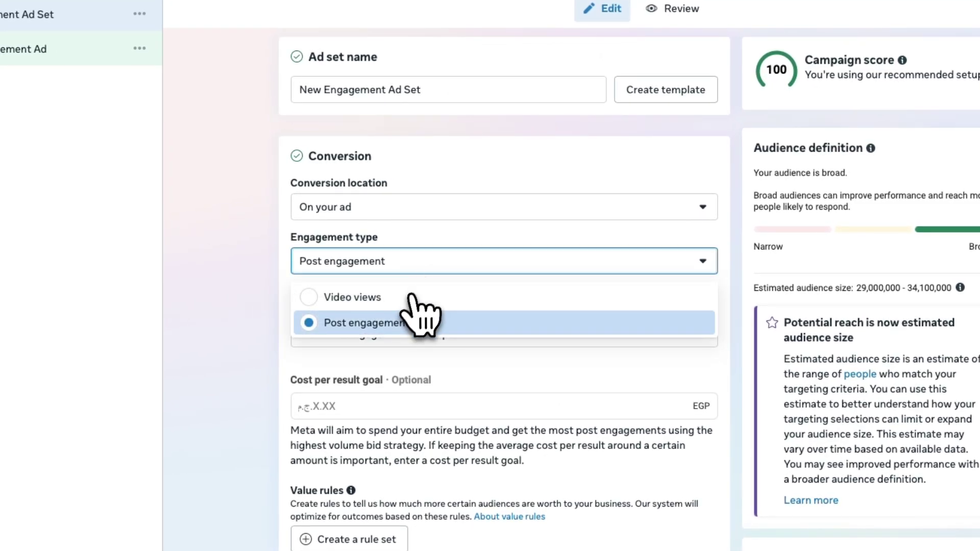
{"action": "left_click", "coordinate": [410, 297]}
{"action": "left_click", "coordinate": [455, 337]}
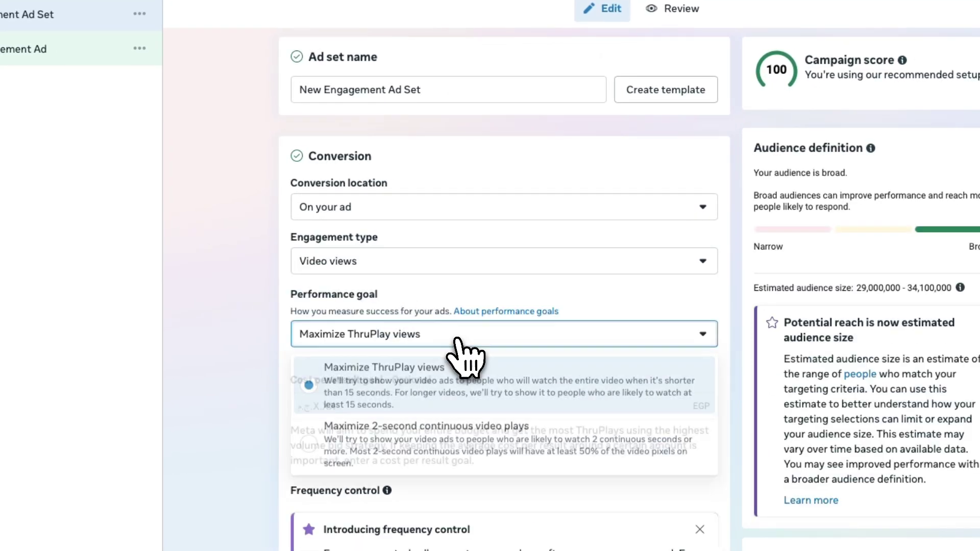
{"action": "left_click", "coordinate": [457, 340]}
{"action": "scroll", "coordinate": [466, 431], "scroll_direction": "down", "scroll_amount": 2}
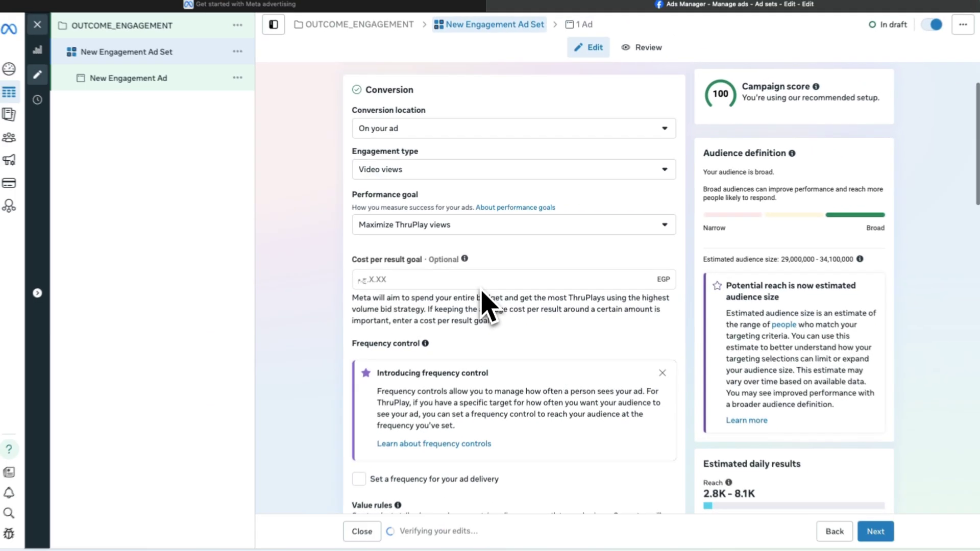
{"action": "scroll", "coordinate": [482, 294], "scroll_direction": "down", "scroll_amount": 3}
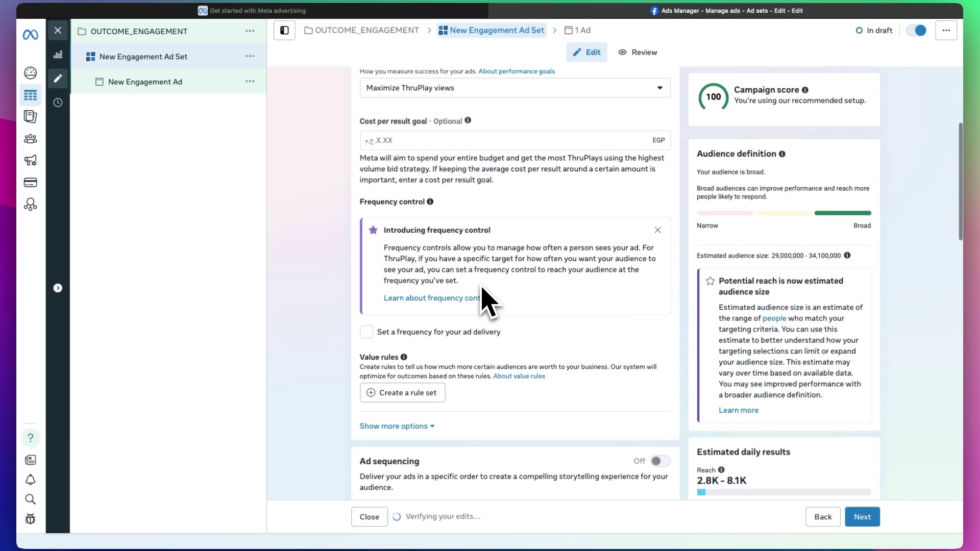
{"action": "scroll", "coordinate": [482, 290], "scroll_direction": "down", "scroll_amount": 1}
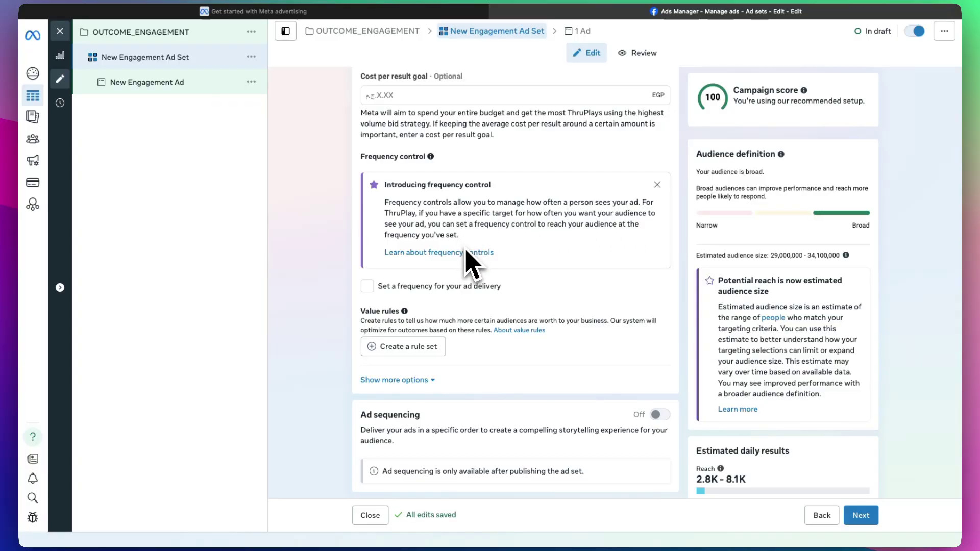
{"action": "scroll", "coordinate": [776, 199], "scroll_direction": "up", "scroll_amount": 4}
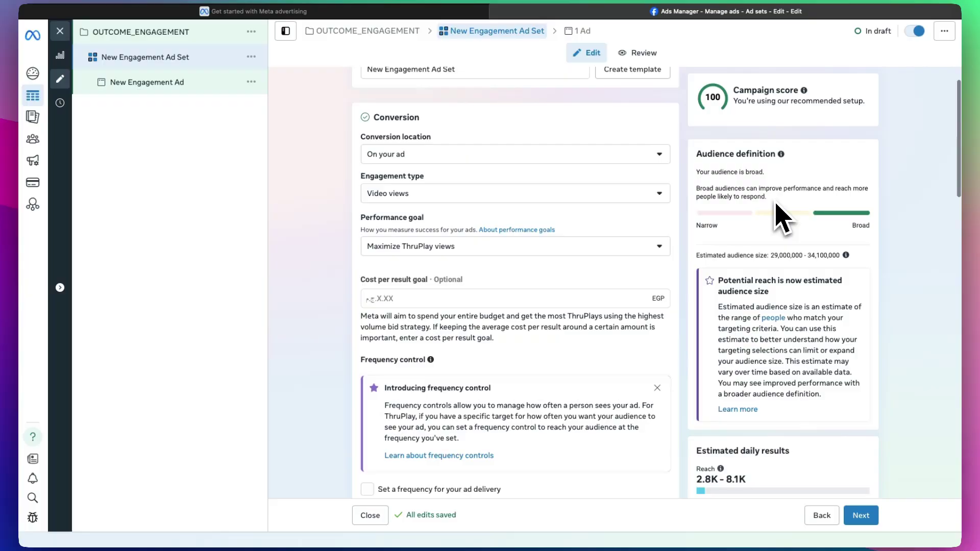
Step: Enter a 500.00 EGP cost per result goal
{"action": "left_click", "coordinate": [440, 301]}
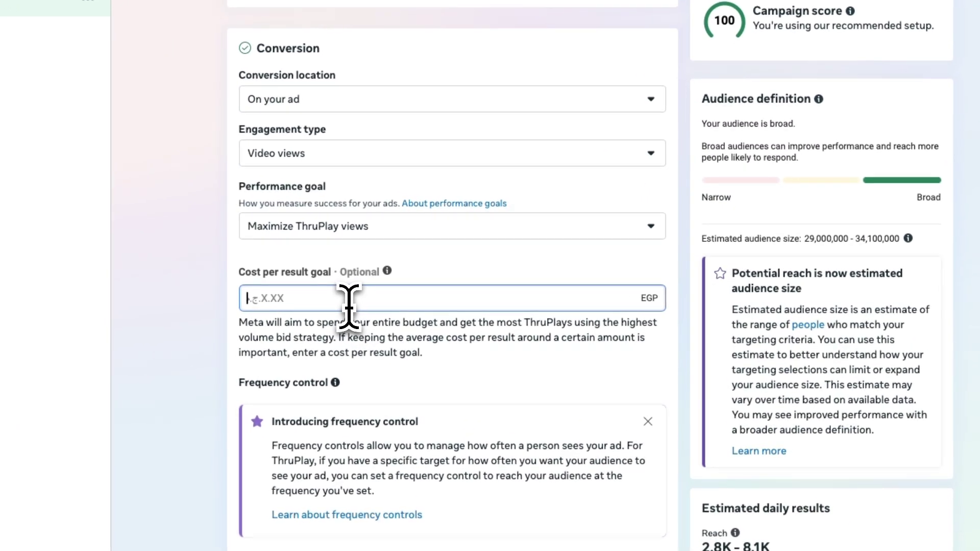
{"action": "type", "text": "50"}
{"action": "type", "text": "0.0"}
{"action": "key", "text": "BackSpace"}
{"action": "left_click", "coordinate": [471, 401]}
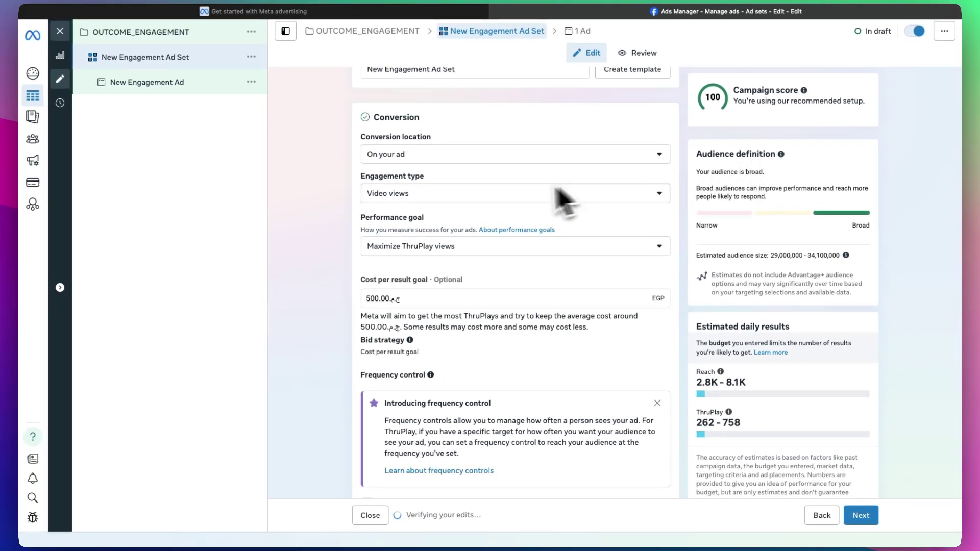
Step: Set the conversion location to Instagram Direct and keep Maximize conversations as the goal
{"action": "left_click", "coordinate": [482, 154]}
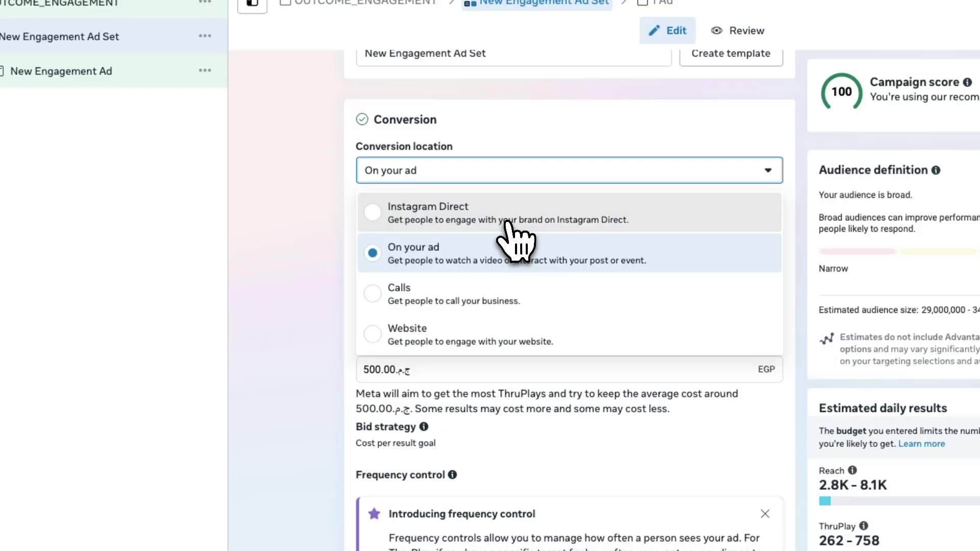
{"action": "left_click", "coordinate": [513, 210]}
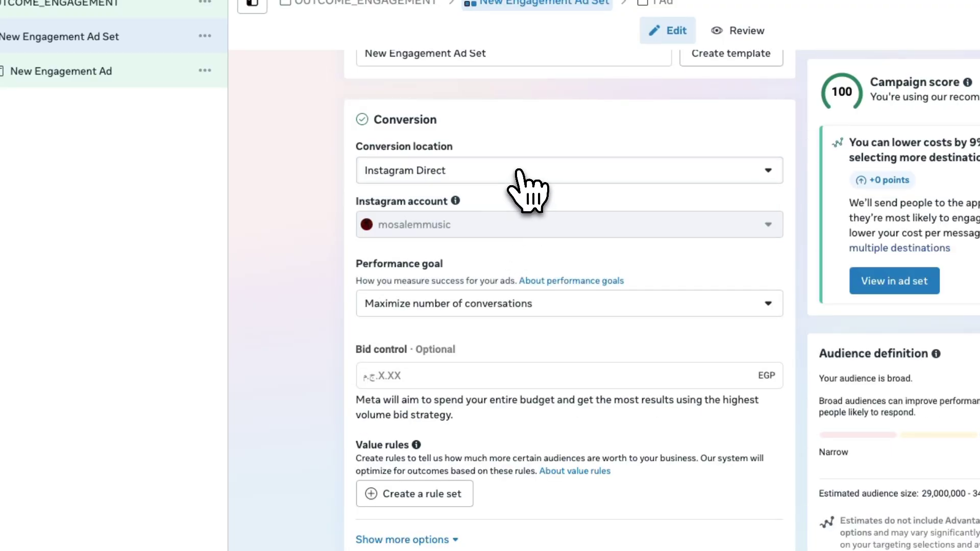
{"action": "left_click", "coordinate": [467, 171]}
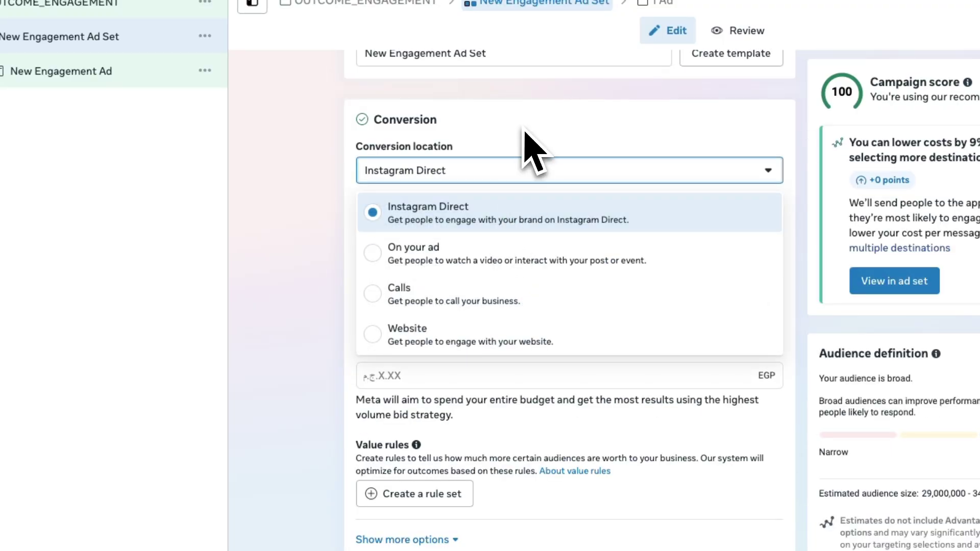
{"action": "left_click", "coordinate": [519, 176]}
{"action": "left_click", "coordinate": [509, 176]}
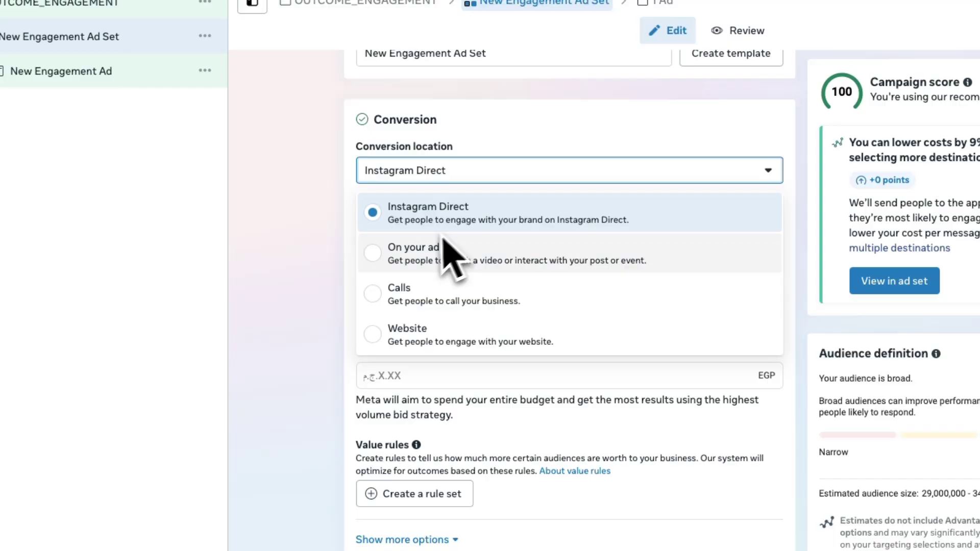
{"action": "left_click", "coordinate": [271, 188]}
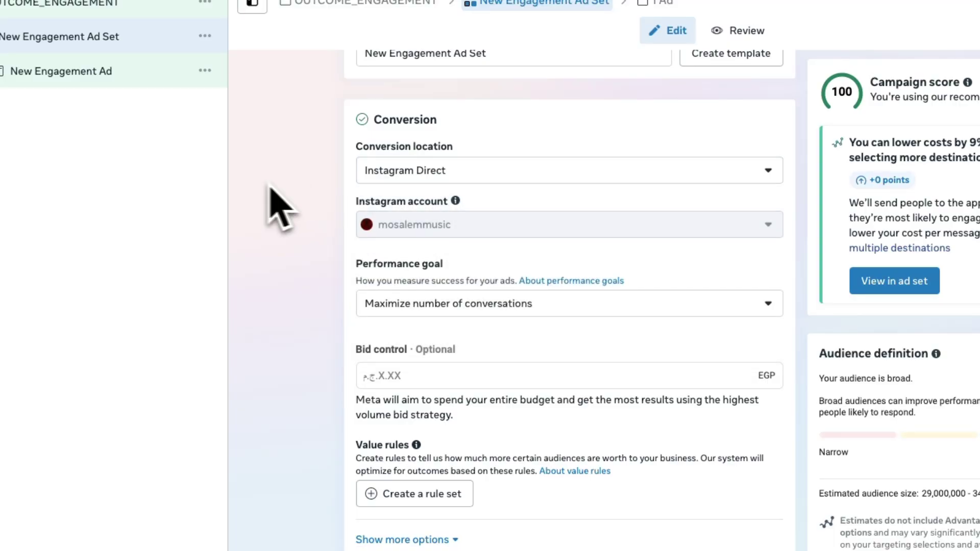
{"action": "scroll", "coordinate": [488, 238], "scroll_direction": "down", "scroll_amount": 2}
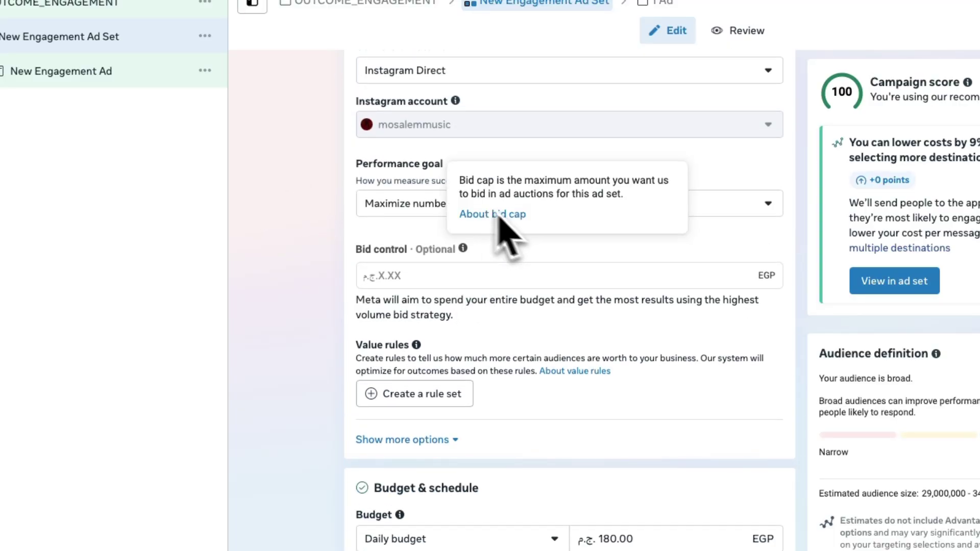
{"action": "left_click", "coordinate": [395, 204]}
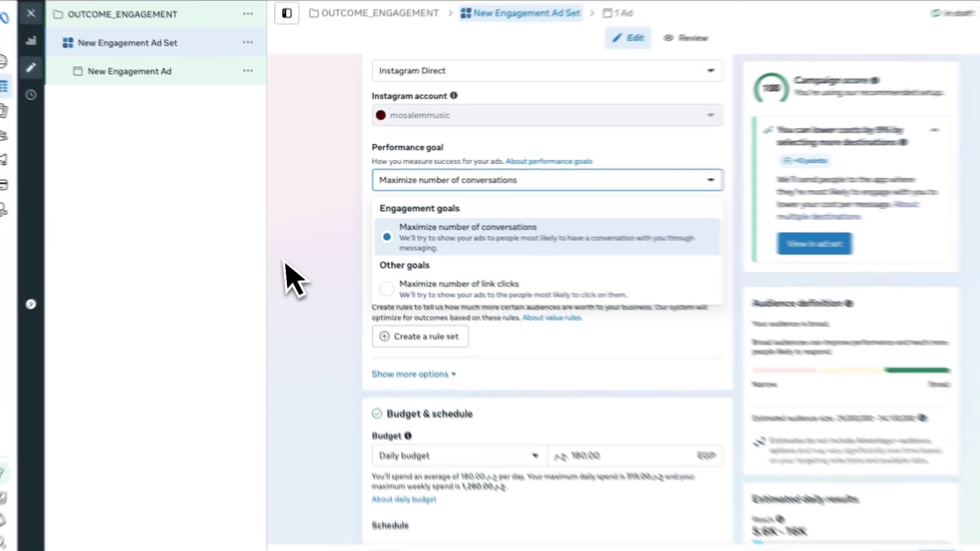
{"action": "left_click", "coordinate": [286, 268]}
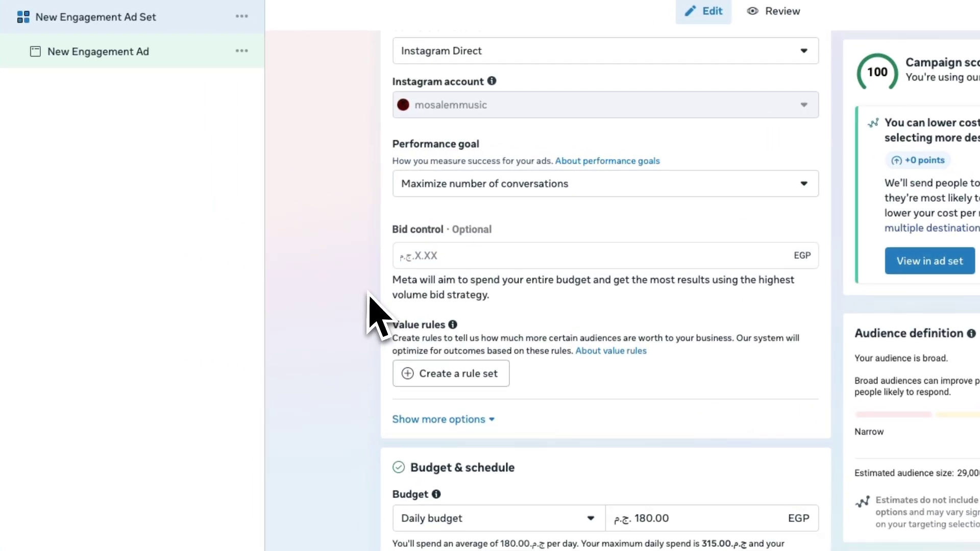
Step: Set a 1,200.00 EGP bid cap in Bid control
{"action": "left_click", "coordinate": [442, 254]}
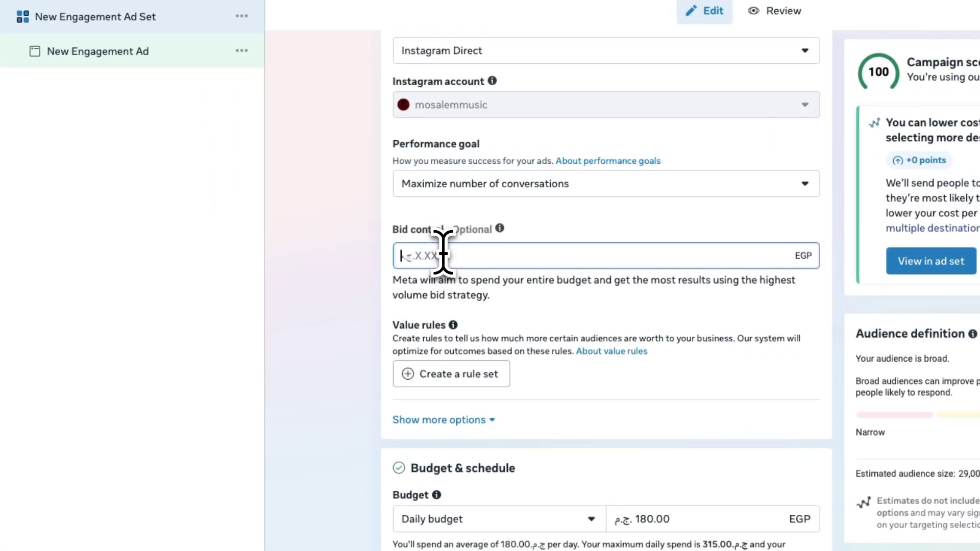
{"action": "left_click", "coordinate": [470, 230]}
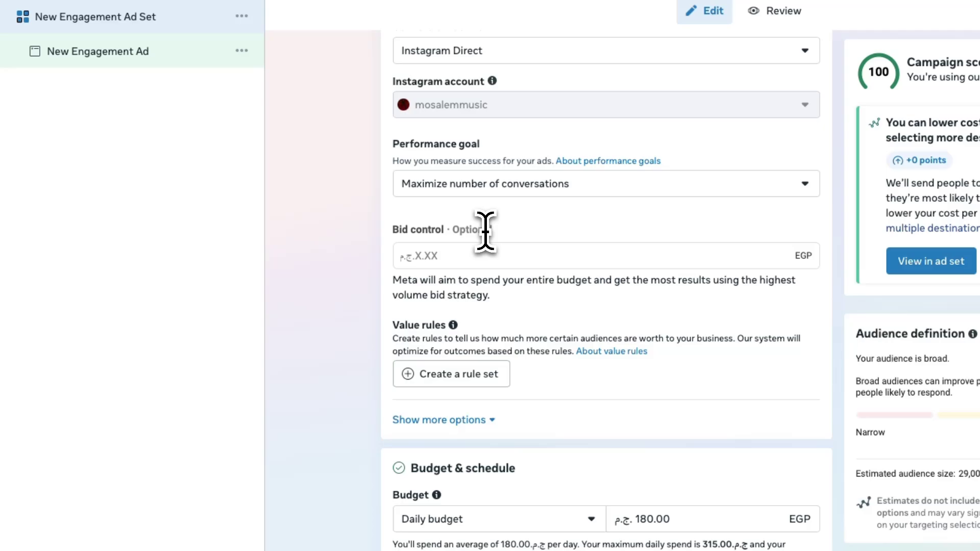
{"action": "mouse_move", "coordinate": [497, 238]}
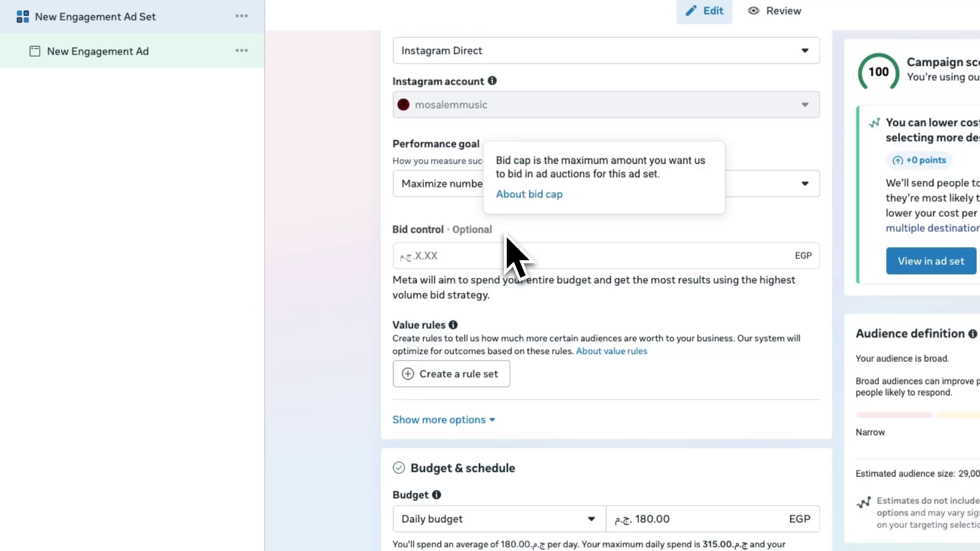
{"action": "left_click", "coordinate": [487, 258]}
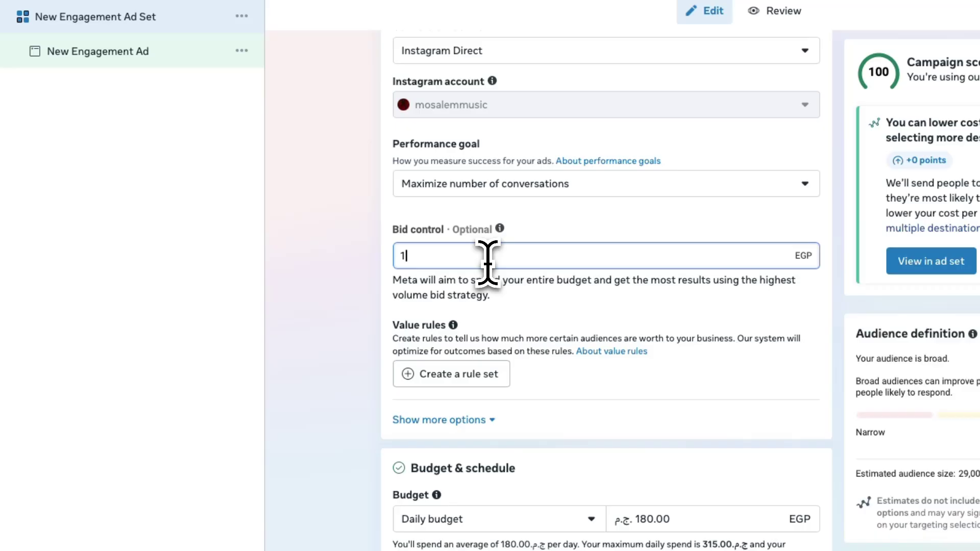
{"action": "left_click", "coordinate": [520, 344]}
{"action": "scroll", "coordinate": [526, 350], "scroll_direction": "down", "scroll_amount": 3}
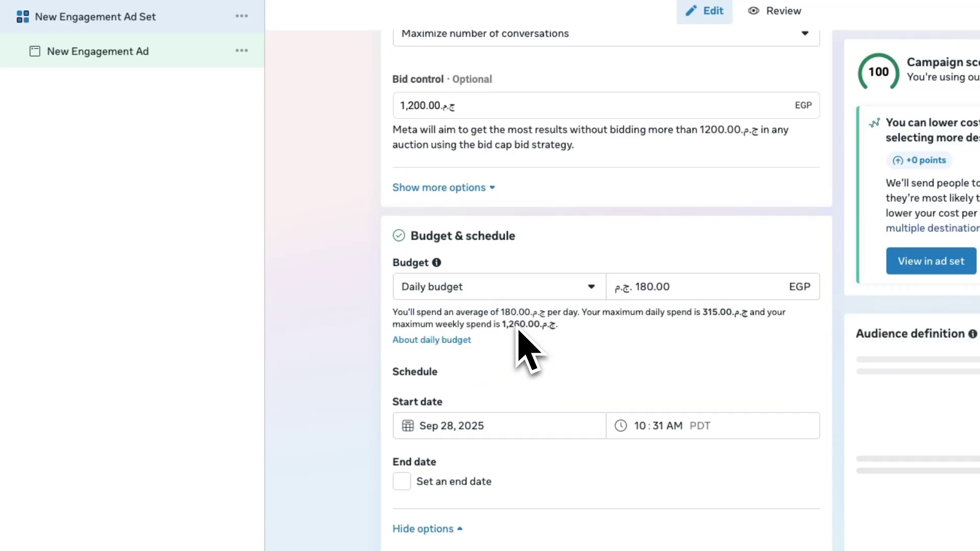
{"action": "scroll", "coordinate": [518, 332], "scroll_direction": "down", "scroll_amount": 2}
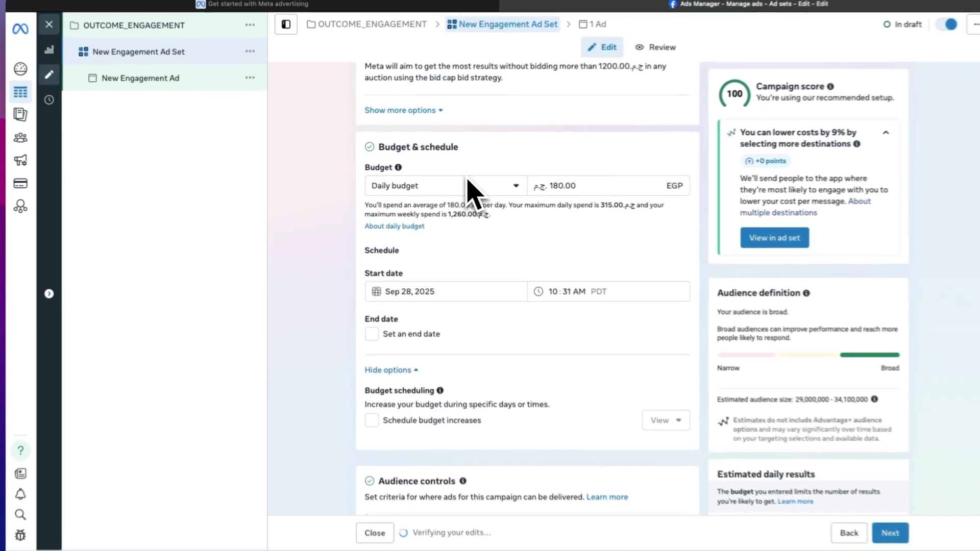
{"action": "scroll", "coordinate": [469, 186], "scroll_direction": "up", "scroll_amount": 3}
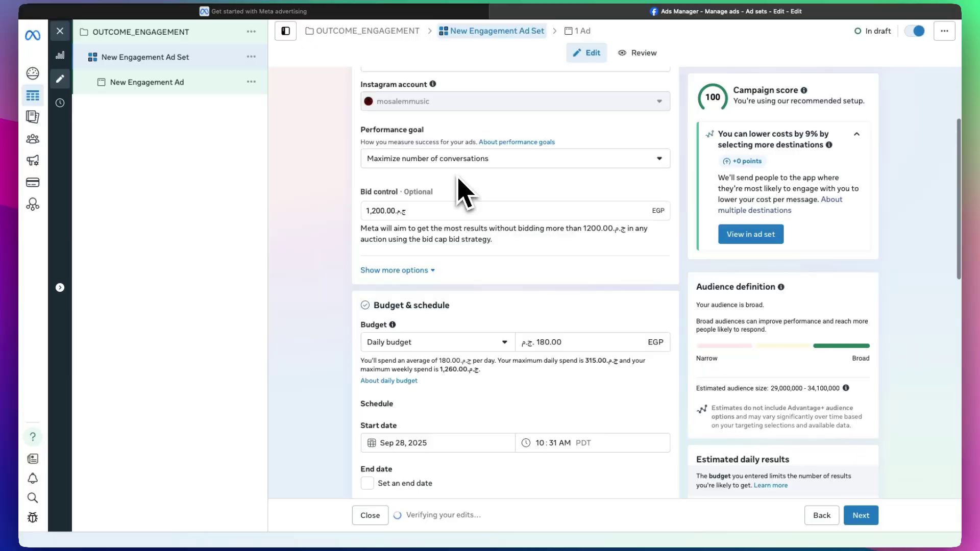
Step: Show the 'About bid cap' help article from the Bid control info icon
{"action": "mouse_move", "coordinate": [471, 178]}
{"action": "left_click", "coordinate": [432, 182]}
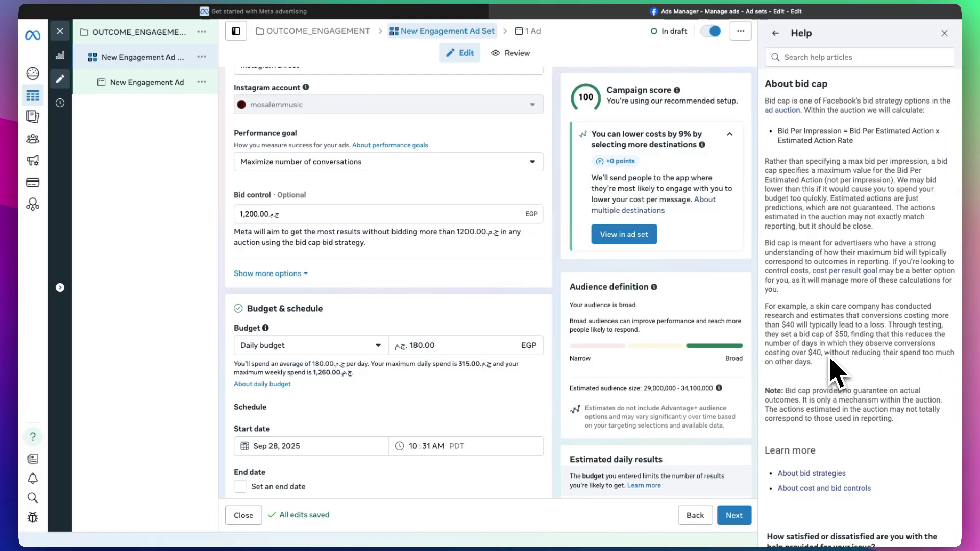
Step: Switch to a 4,590.00 EGP lifetime budget running Sep 28 to Oct 28, 2025
{"action": "scroll", "coordinate": [460, 332], "scroll_direction": "down", "scroll_amount": 3}
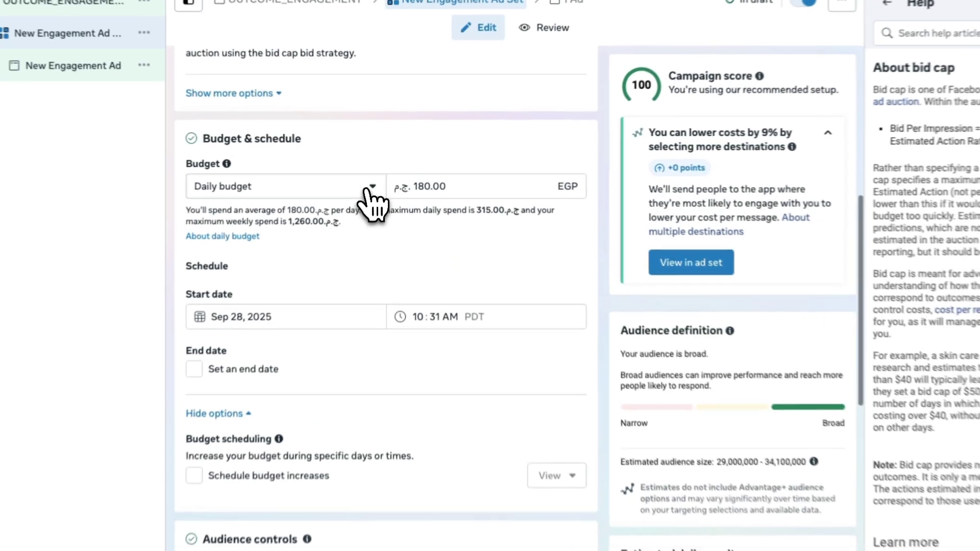
{"action": "left_click", "coordinate": [371, 180]}
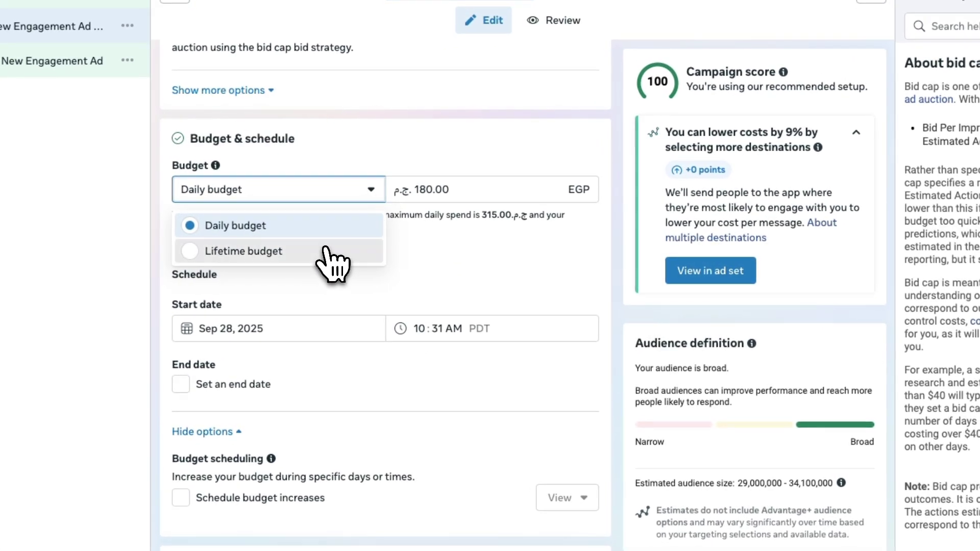
{"action": "left_click", "coordinate": [331, 251]}
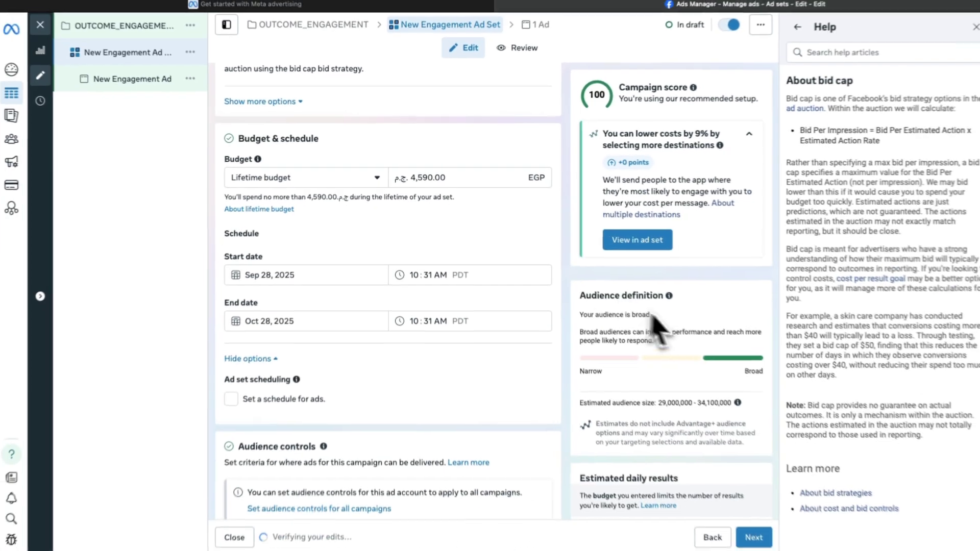
Step: Expand the extra audience control options and start editing the minimum age
{"action": "scroll", "coordinate": [747, 429], "scroll_direction": "down", "scroll_amount": 3}
{"action": "scroll", "coordinate": [656, 378], "scroll_direction": "down", "scroll_amount": 3}
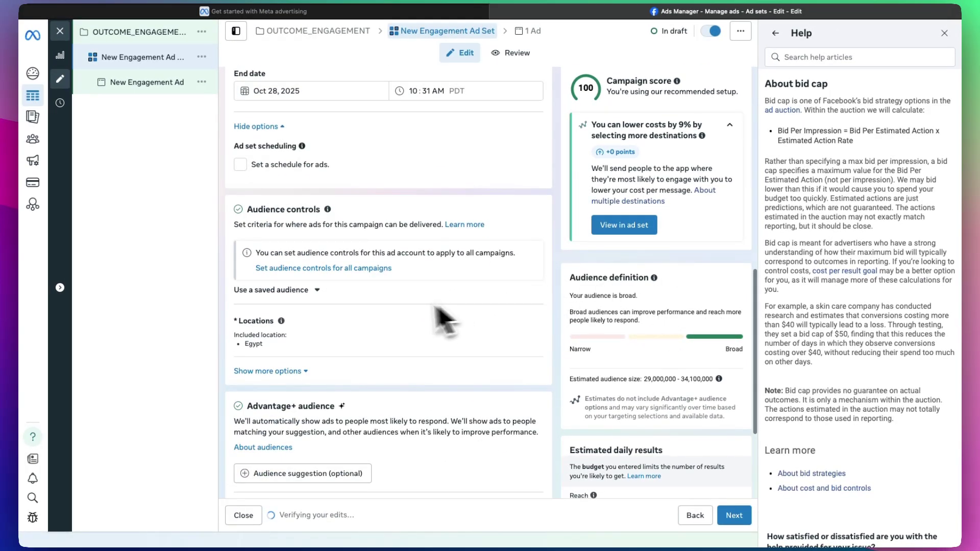
{"action": "mouse_move", "coordinate": [267, 335]}
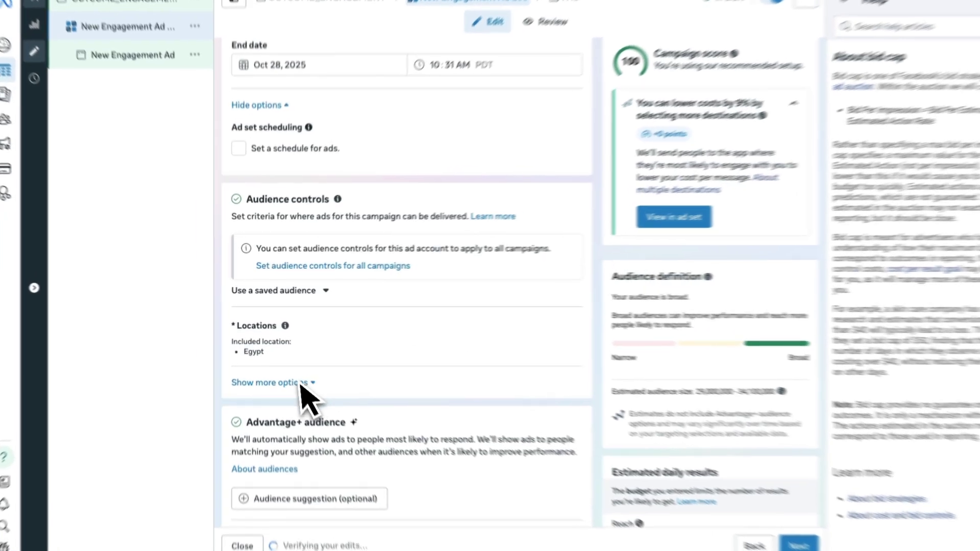
{"action": "left_click", "coordinate": [300, 384]}
{"action": "scroll", "coordinate": [368, 424], "scroll_direction": "down", "scroll_amount": 3}
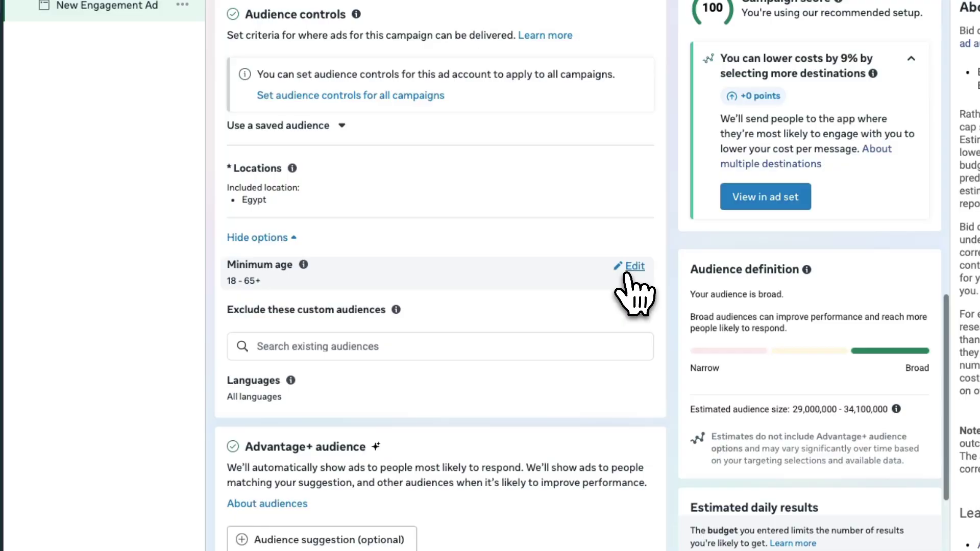
{"action": "left_click", "coordinate": [630, 266]}
Step: Set the minimum audience age to 23 and check the empty custom audience exclusions
{"action": "left_click", "coordinate": [284, 290]}
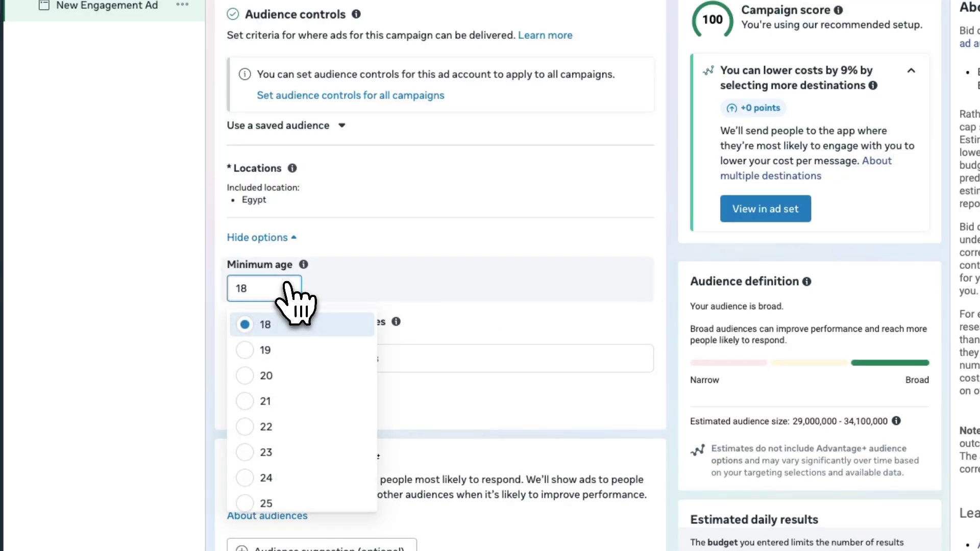
{"action": "left_click", "coordinate": [266, 452]}
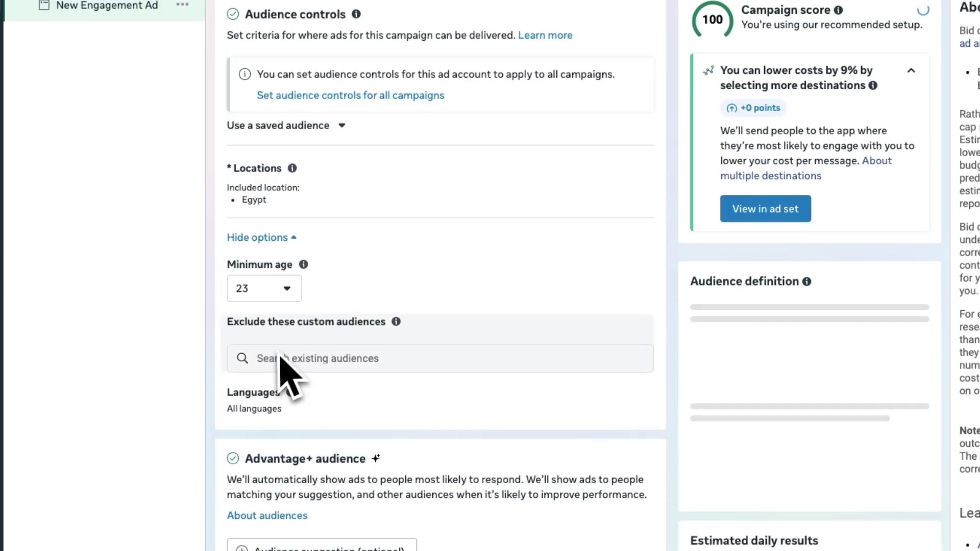
{"action": "scroll", "coordinate": [370, 306], "scroll_direction": "down", "scroll_amount": 2}
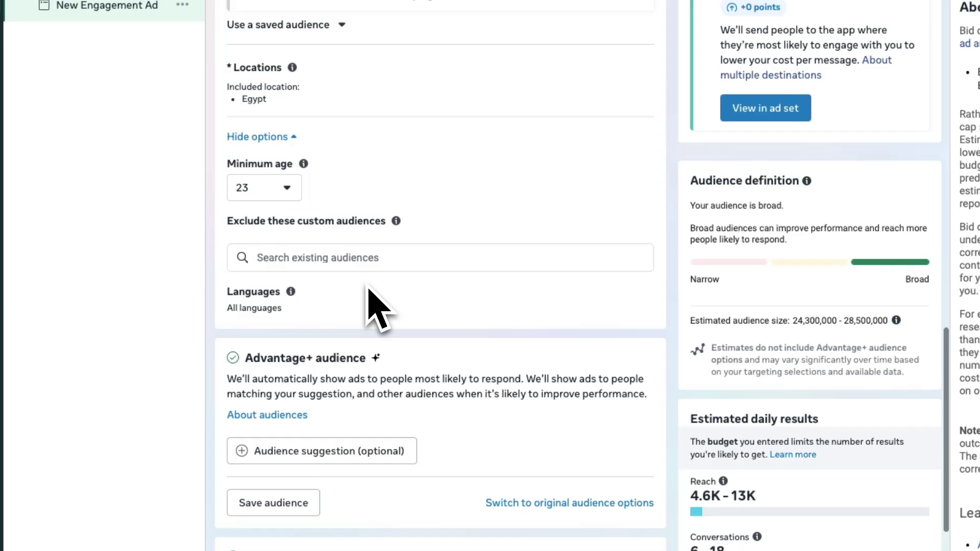
{"action": "left_click", "coordinate": [339, 255]}
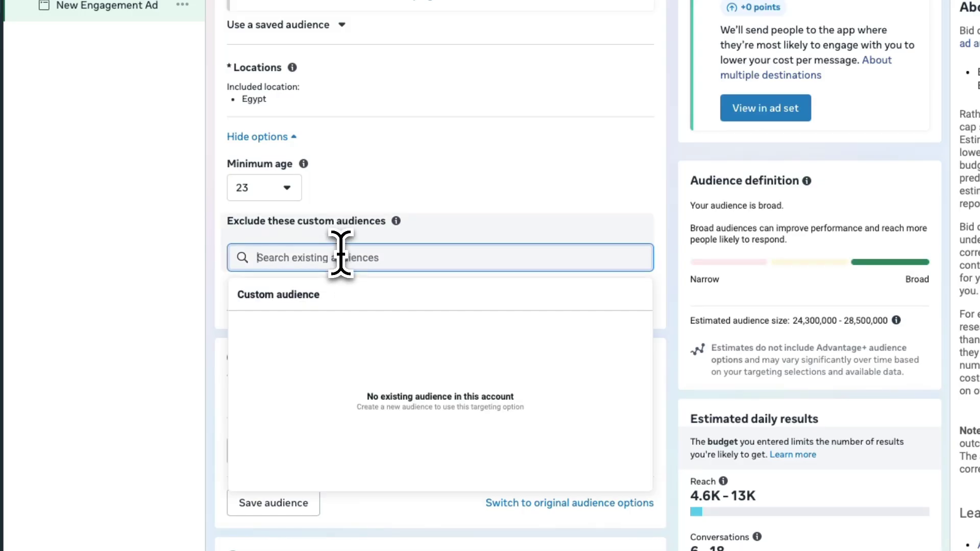
{"action": "left_click", "coordinate": [446, 208]}
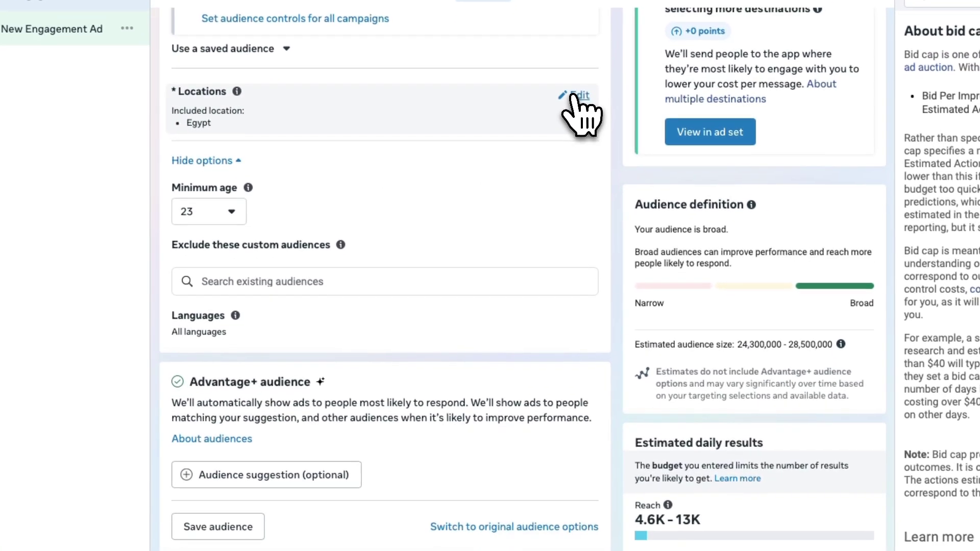
Step: Open the Egypt location targeting for editing and start a location search
{"action": "left_click", "coordinate": [594, 157]}
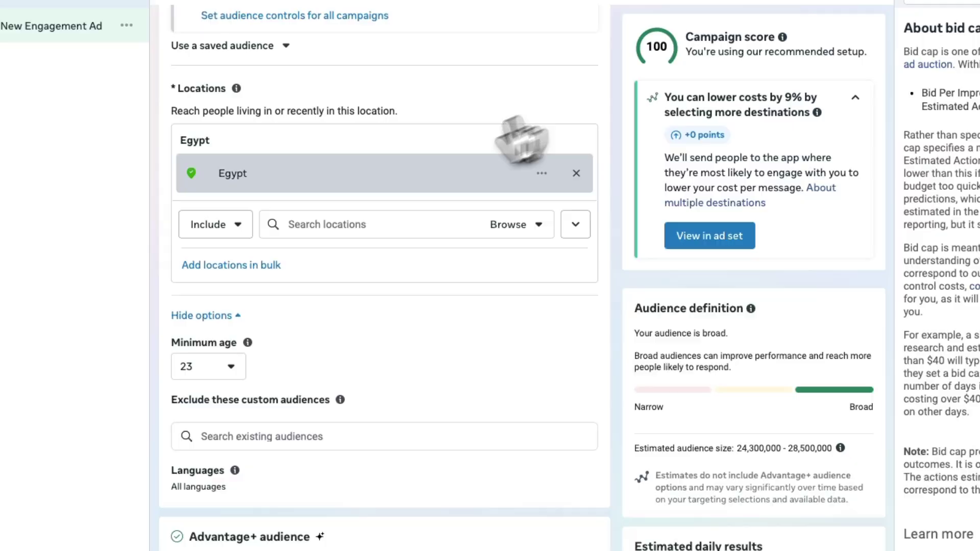
{"action": "left_click", "coordinate": [237, 232]}
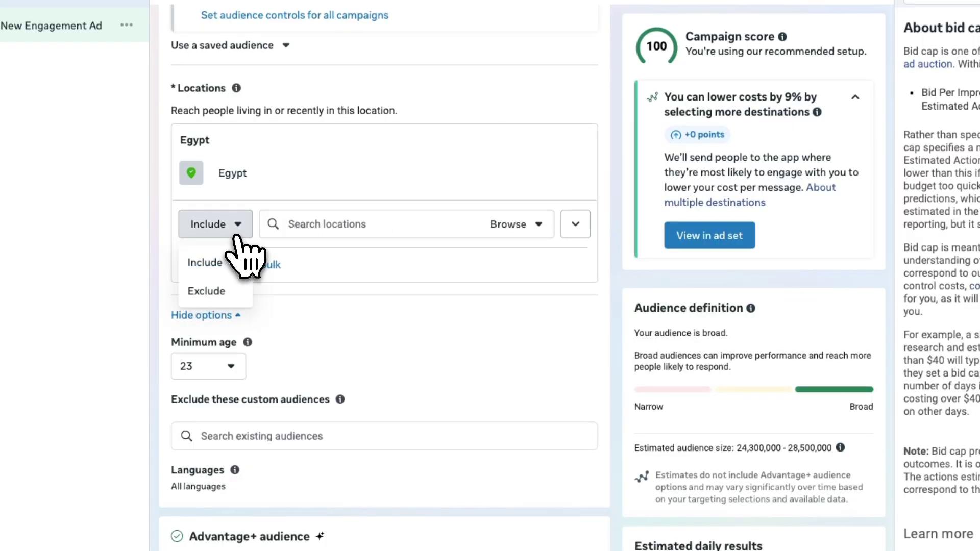
{"action": "left_click", "coordinate": [339, 224]}
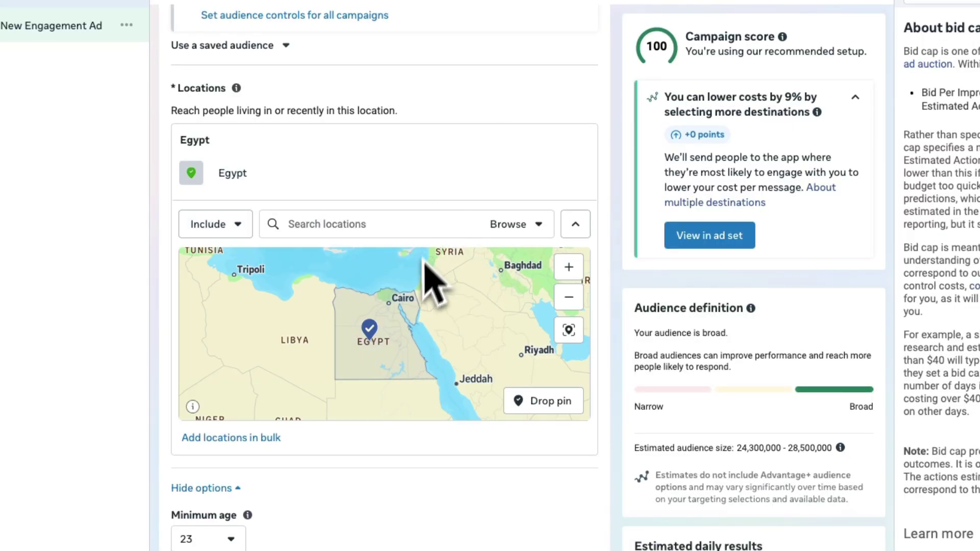
{"action": "scroll", "coordinate": [375, 331], "scroll_direction": "up", "scroll_amount": 5}
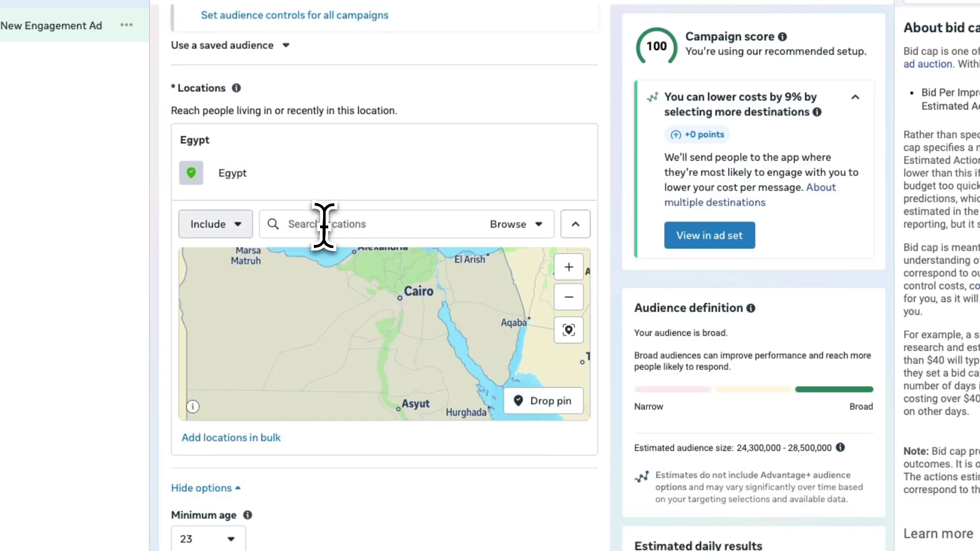
Step: Replace Egypt with Cairo, Cairo Governorate and Alexandria as target locations, each at 25 miles
{"action": "left_click", "coordinate": [324, 224]}
{"action": "type", "text": "Cairo"}
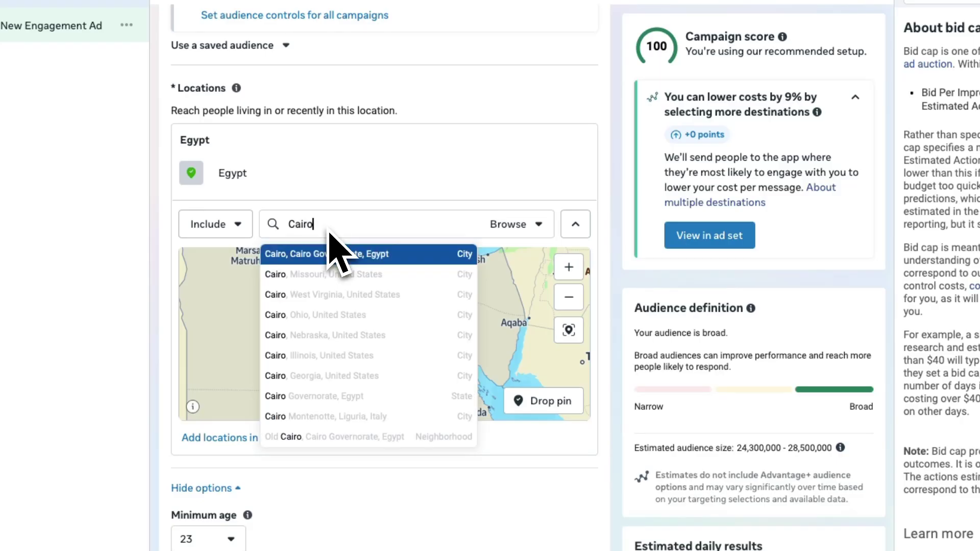
{"action": "left_click", "coordinate": [419, 254]}
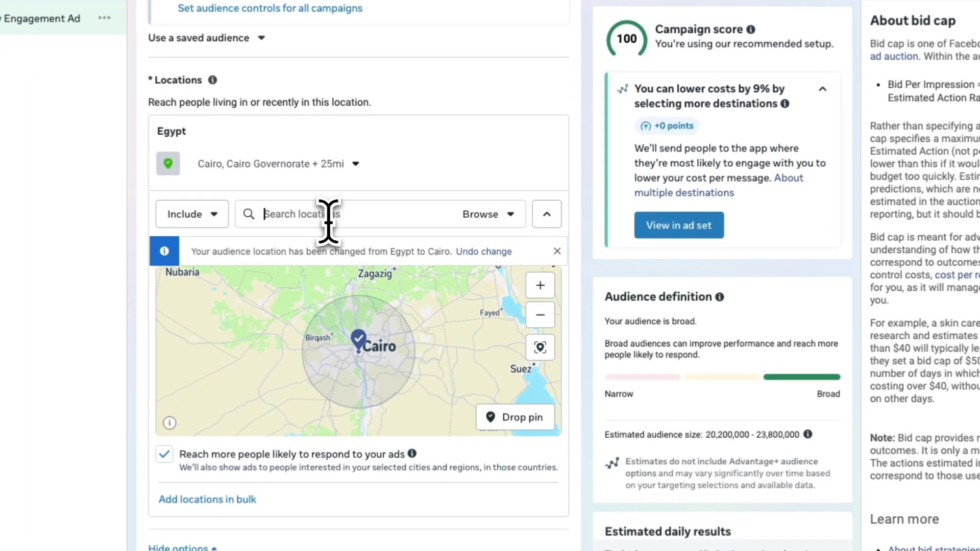
{"action": "type", "text": "Alexa"}
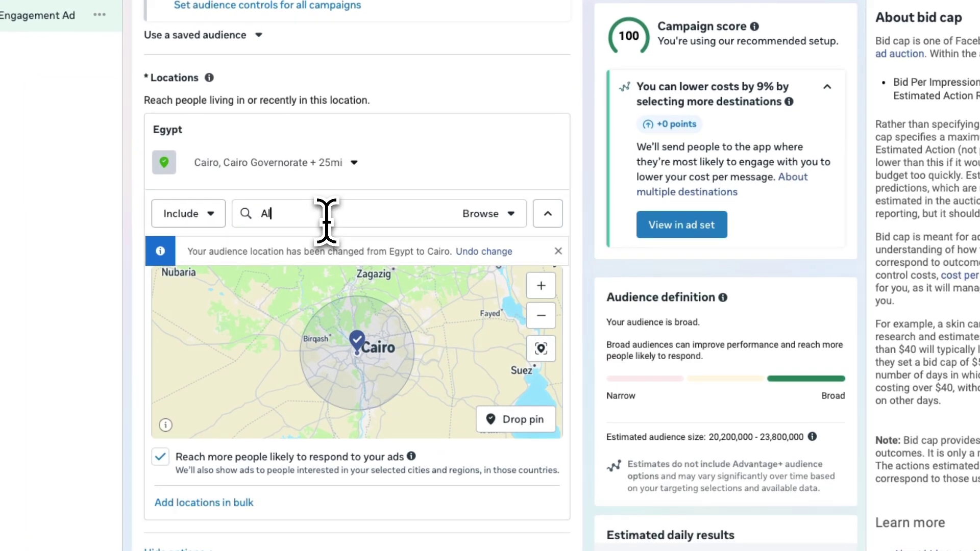
{"action": "type", "text": "ndria"}
{"action": "left_click", "coordinate": [387, 243]}
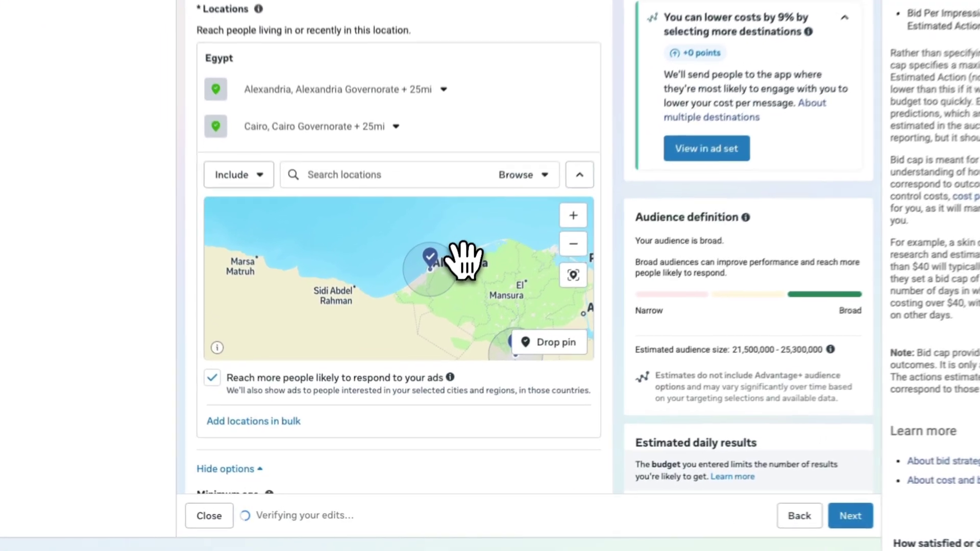
{"action": "scroll", "coordinate": [396, 467], "scroll_direction": "down", "scroll_amount": 5}
{"action": "scroll", "coordinate": [415, 459], "scroll_direction": "down", "scroll_amount": 1}
{"action": "right_click", "coordinate": [470, 241]}
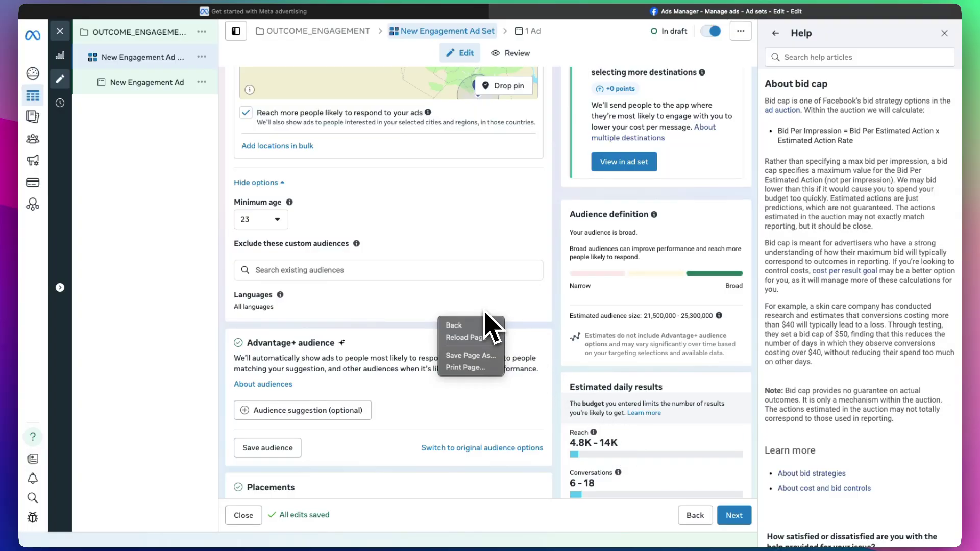
Step: Expand Audience suggestion and search 'Fashion' in Detailed targeting to add Fashion accessories
{"action": "left_click", "coordinate": [347, 411]}
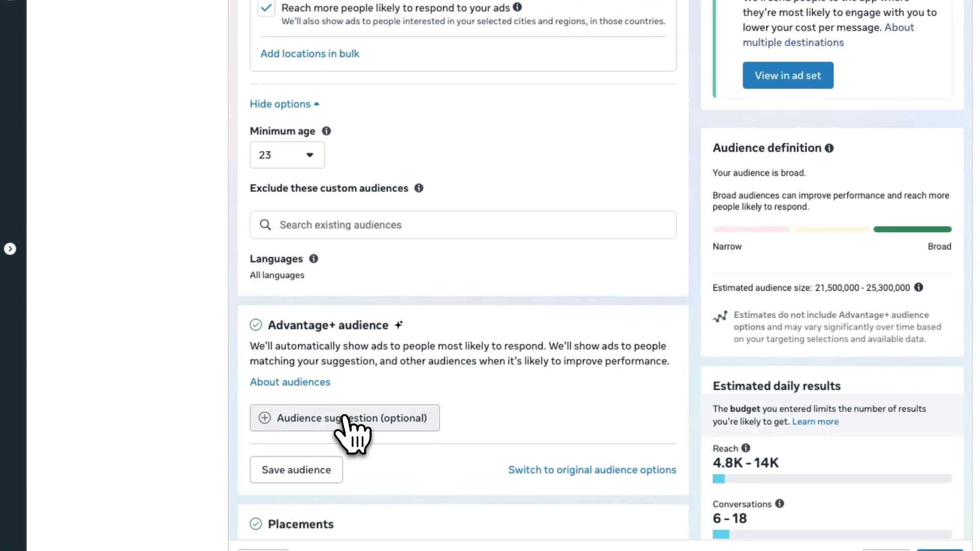
{"action": "scroll", "coordinate": [345, 416], "scroll_direction": "up", "scroll_amount": 10}
{"action": "scroll", "coordinate": [419, 243], "scroll_direction": "down", "scroll_amount": 15}
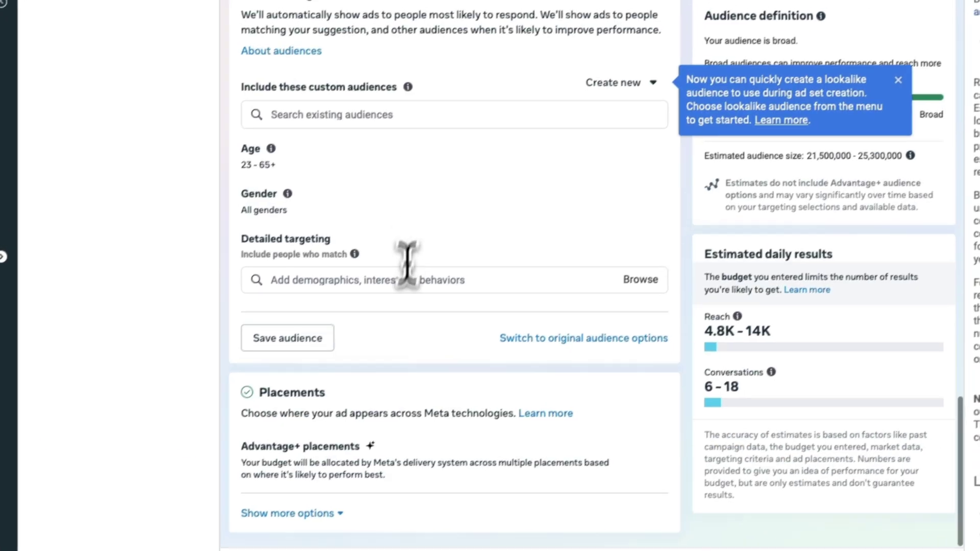
{"action": "left_click", "coordinate": [416, 286]}
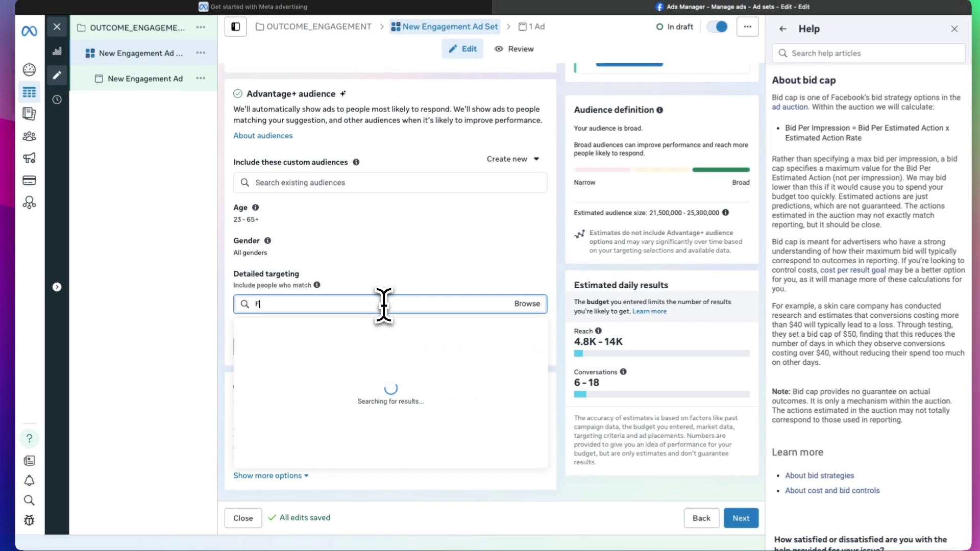
{"action": "type", "text": "Fashion"}
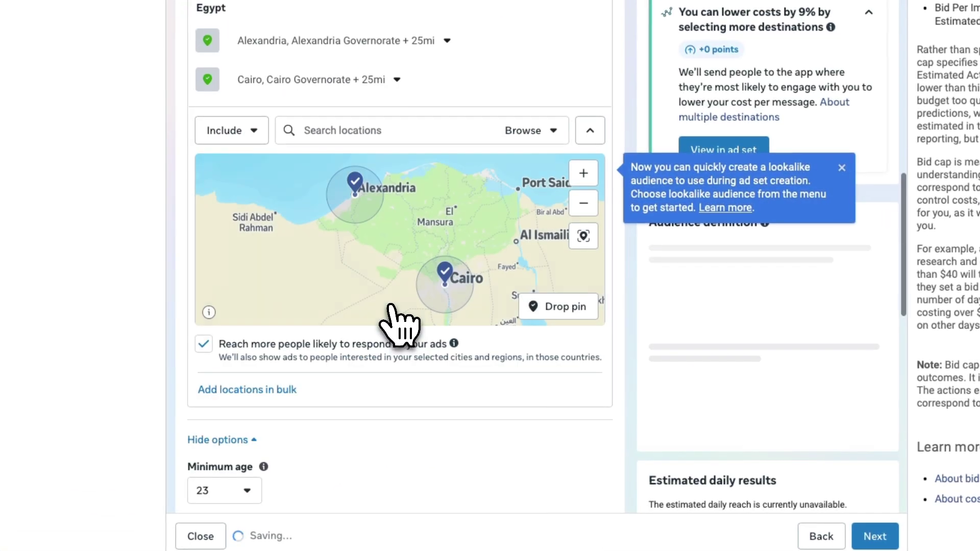
{"action": "scroll", "coordinate": [481, 404], "scroll_direction": "down", "scroll_amount": 10}
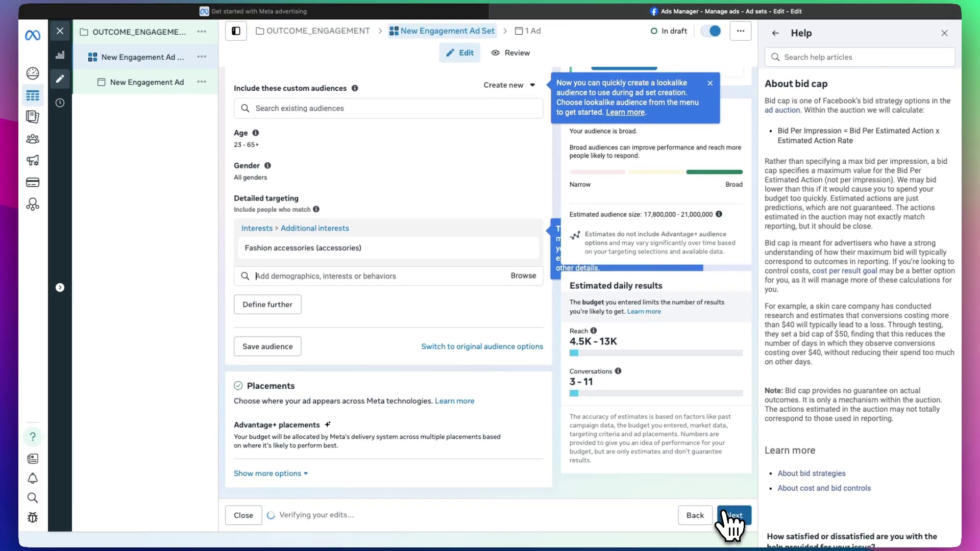
{"action": "mouse_move", "coordinate": [606, 388]}
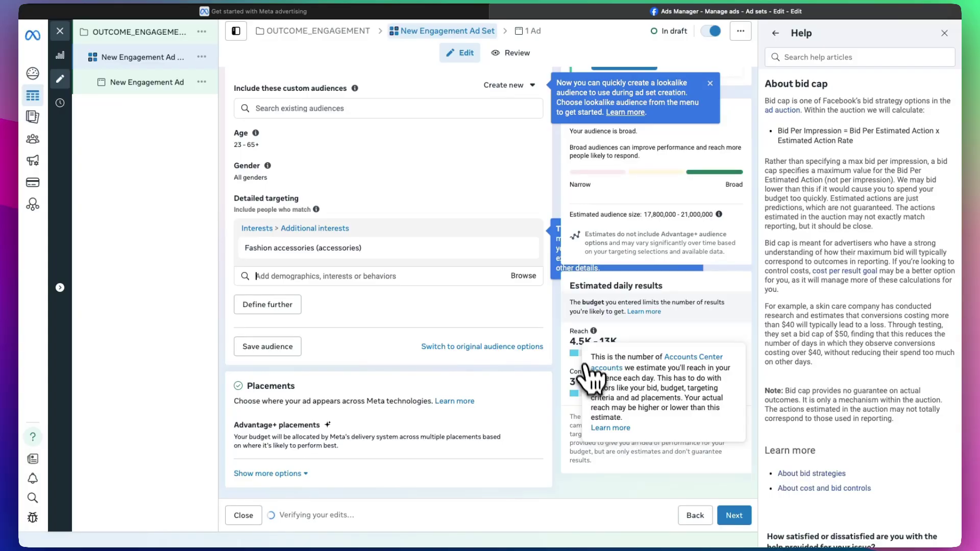
{"action": "scroll", "coordinate": [393, 205], "scroll_direction": "up", "scroll_amount": 10}
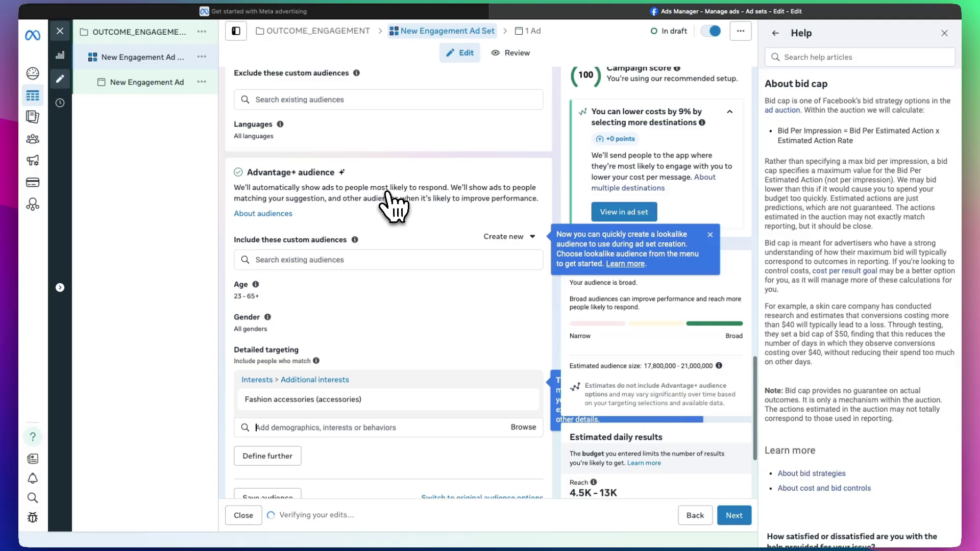
{"action": "scroll", "coordinate": [393, 204], "scroll_direction": "down", "scroll_amount": 10}
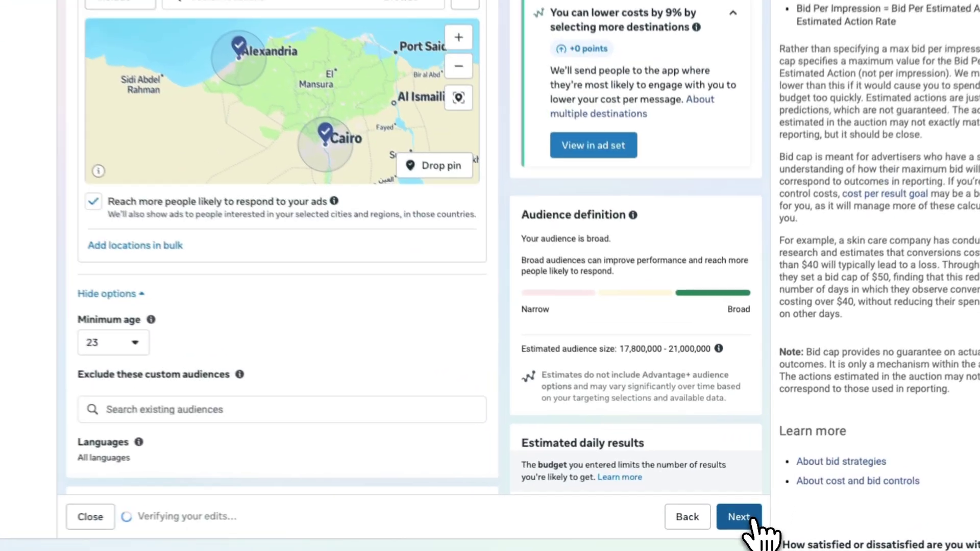
Step: Continue to the ad and keep the Create ad setup option
{"action": "left_click", "coordinate": [746, 518]}
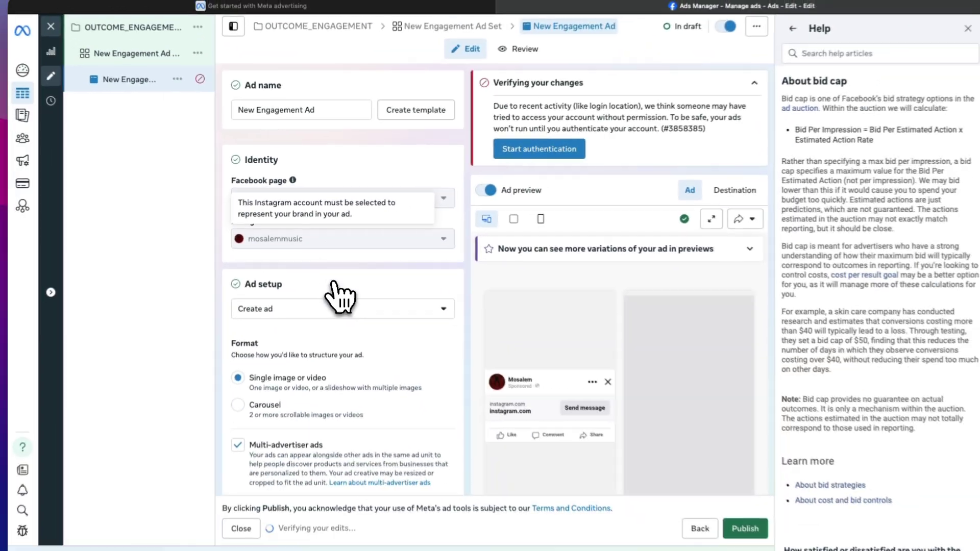
{"action": "scroll", "coordinate": [337, 295], "scroll_direction": "down", "scroll_amount": 5}
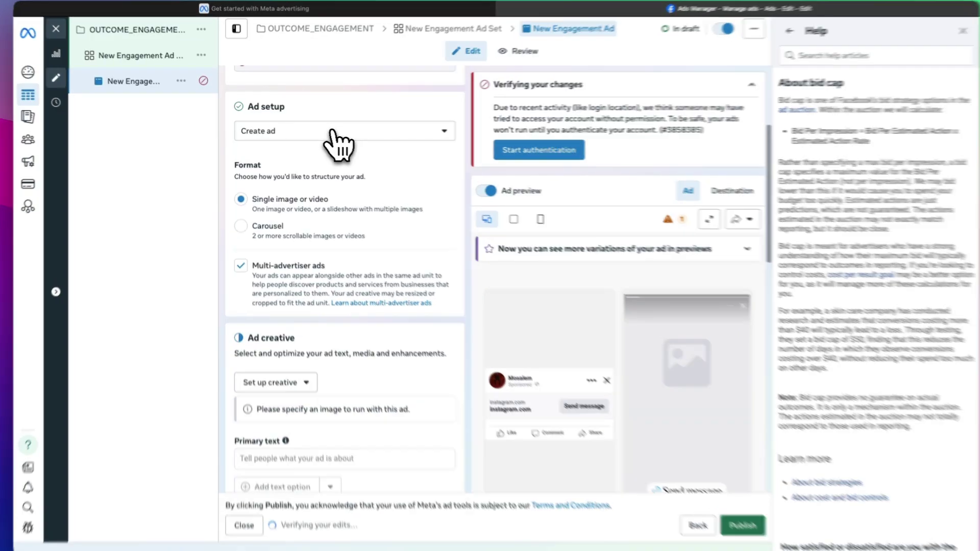
{"action": "left_click", "coordinate": [329, 131]}
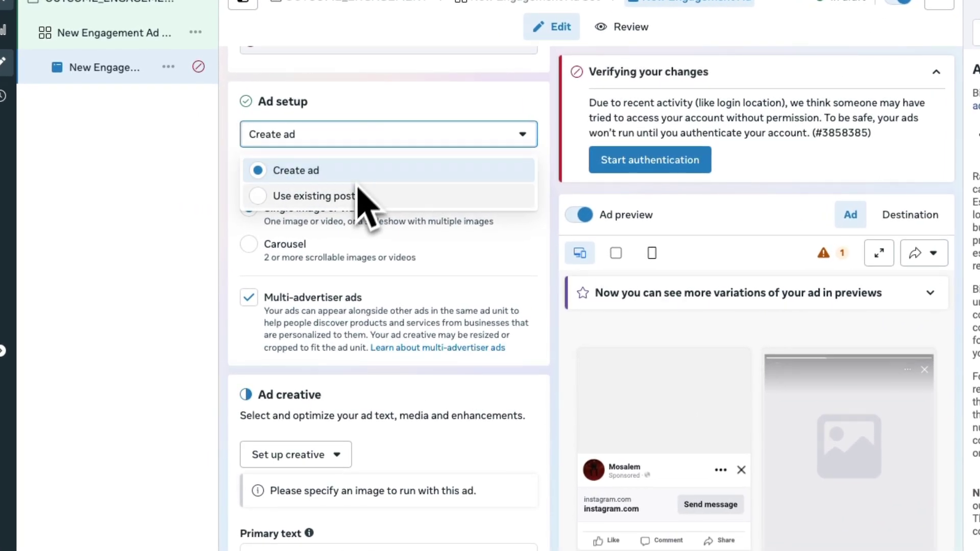
{"action": "left_click", "coordinate": [266, 217]}
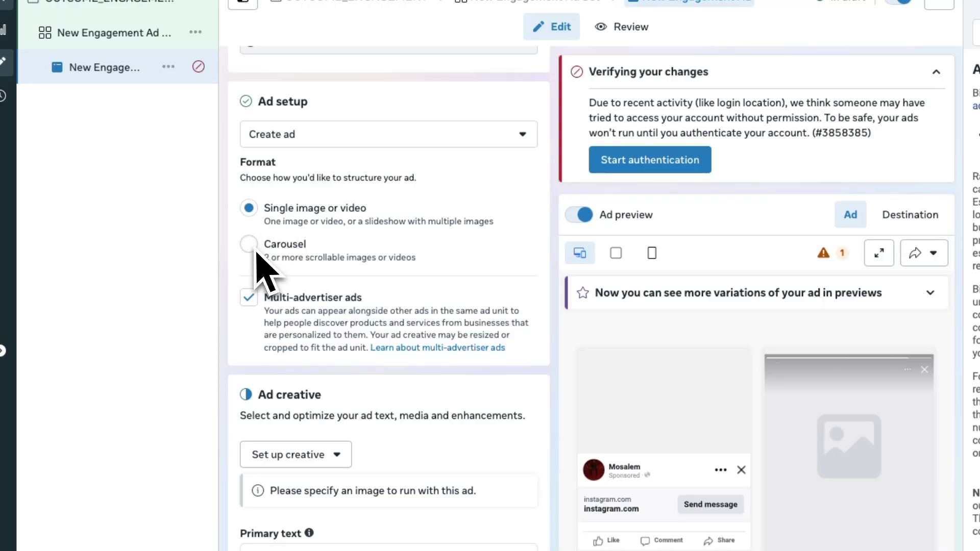
Step: Review the creative types for an Image ad and select the Primary text field
{"action": "scroll", "coordinate": [256, 256], "scroll_direction": "down", "scroll_amount": 5}
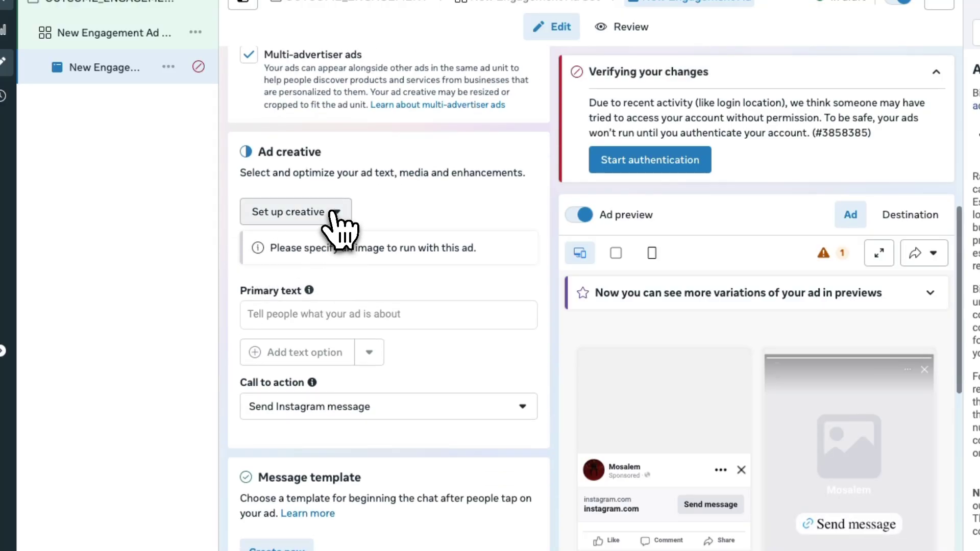
{"action": "left_click", "coordinate": [333, 213]}
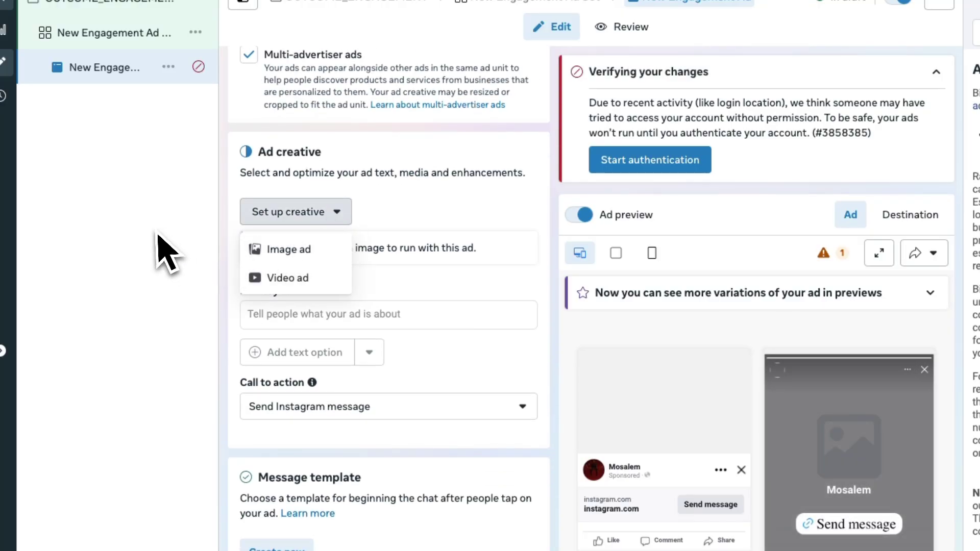
{"action": "left_click", "coordinate": [169, 251]}
{"action": "left_click", "coordinate": [352, 315]}
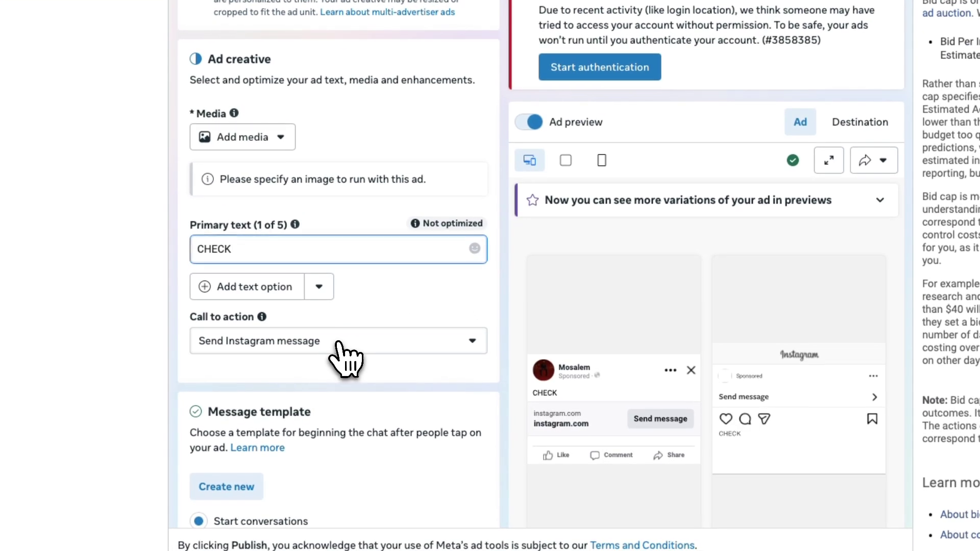
{"action": "left_click", "coordinate": [387, 406]}
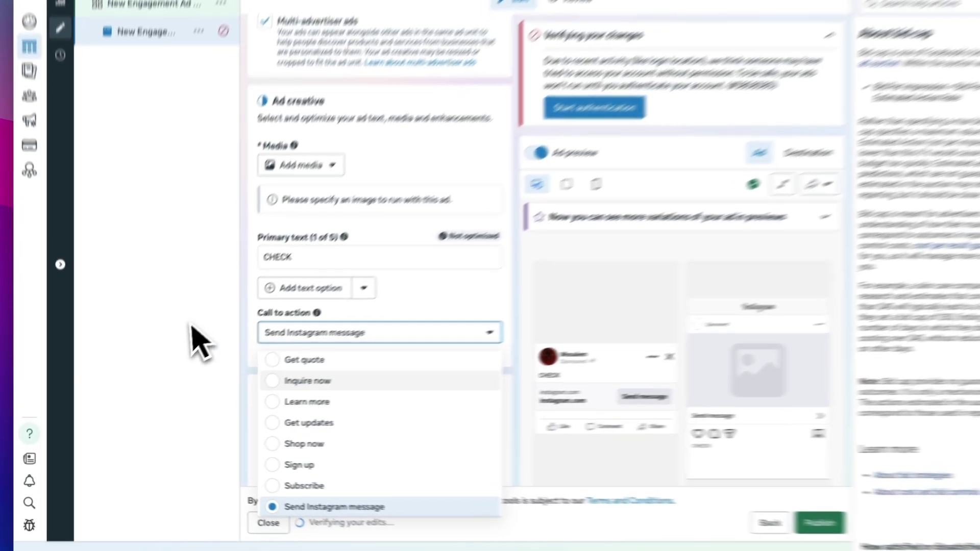
{"action": "left_click", "coordinate": [178, 354]}
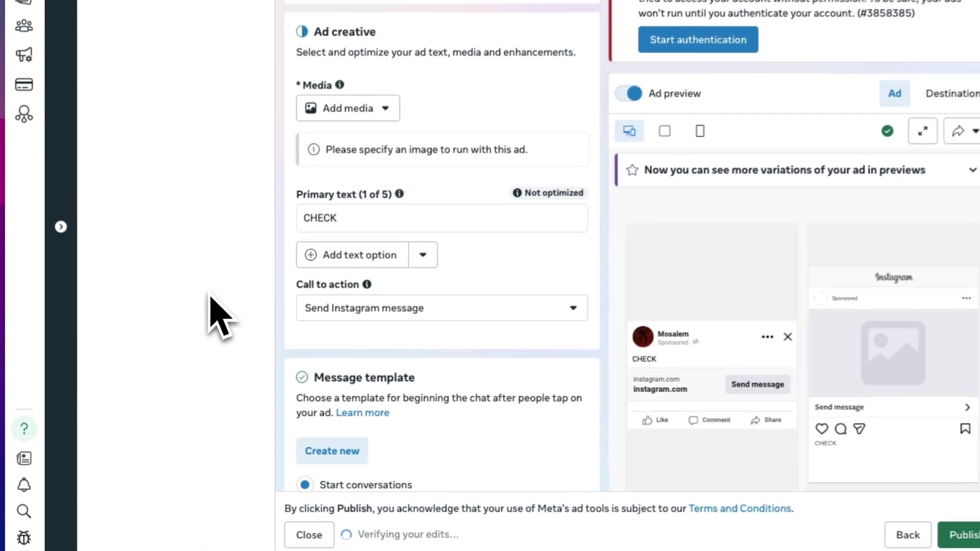
{"action": "scroll", "coordinate": [414, 371], "scroll_direction": "down", "scroll_amount": 10}
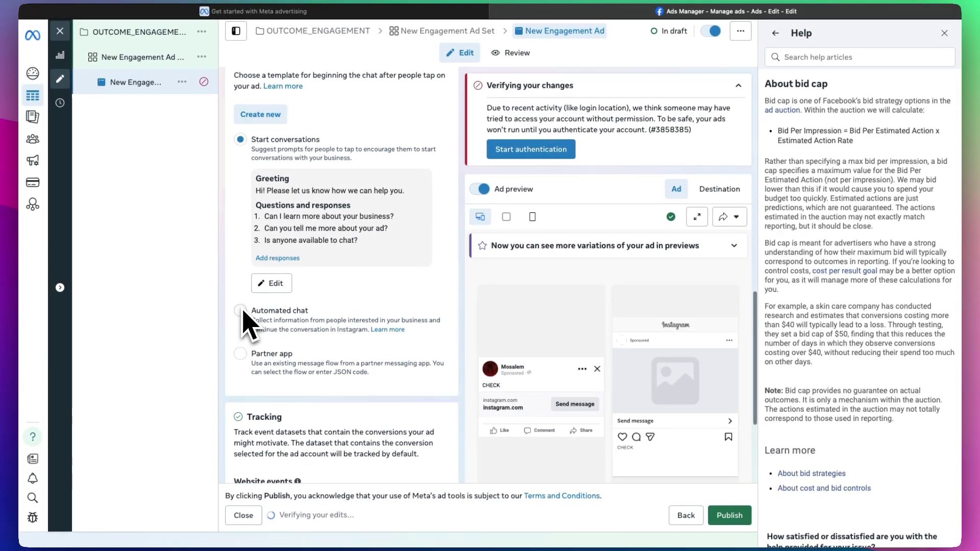
{"action": "scroll", "coordinate": [296, 212], "scroll_direction": "down", "scroll_amount": 4}
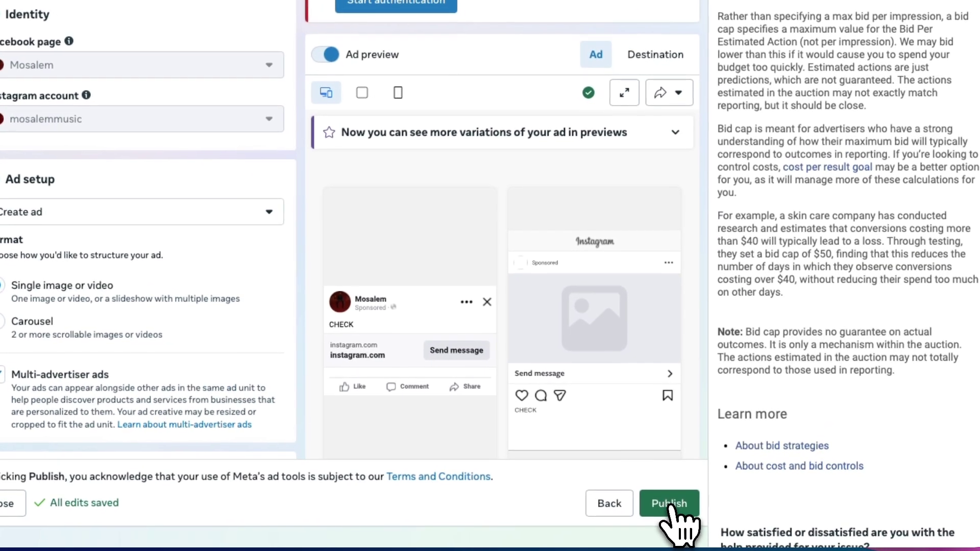
Step: Publish the campaign, skipping the TRN/UIN additional business info request
{"action": "left_click", "coordinate": [669, 504]}
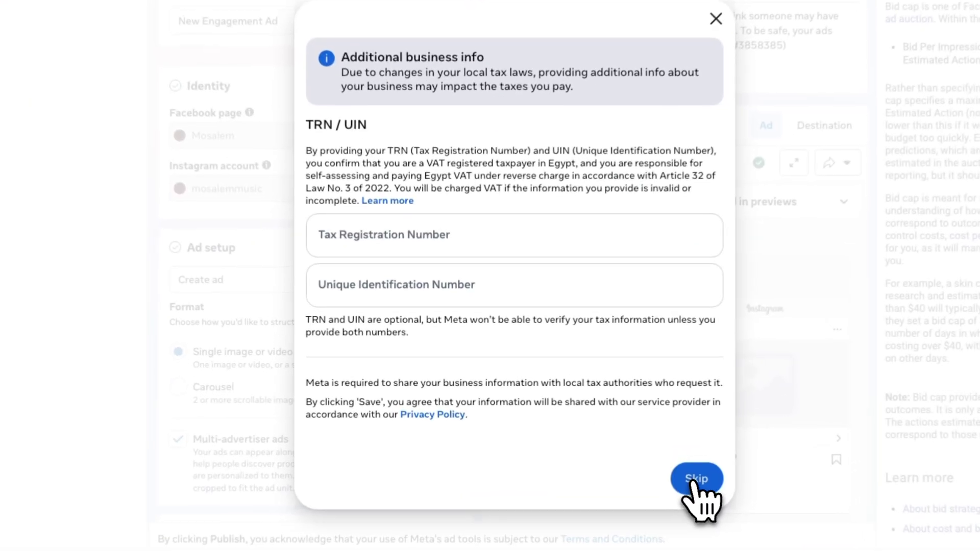
{"action": "left_click", "coordinate": [625, 451]}
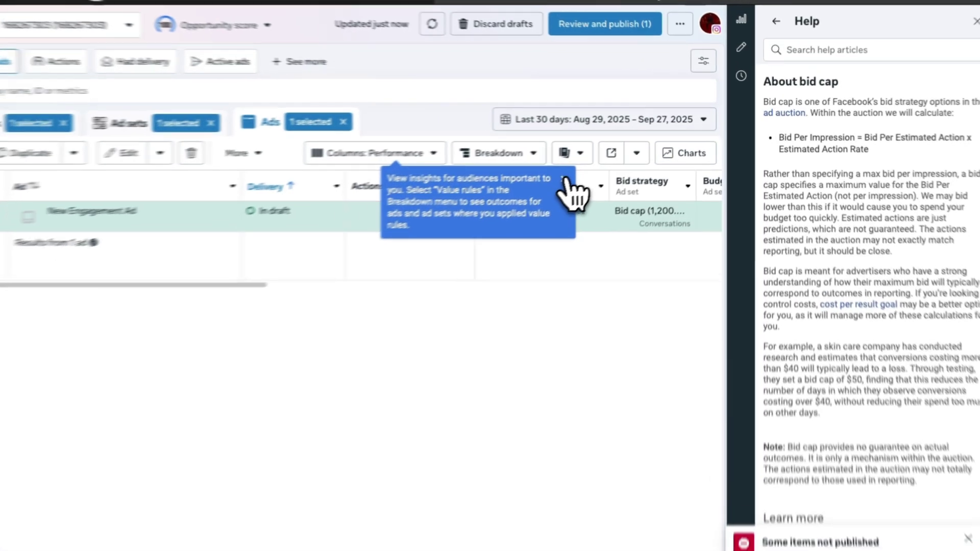
Step: Close the Breakdown 'Value rules' tooltip covering the Ads table
{"action": "left_click", "coordinate": [597, 165]}
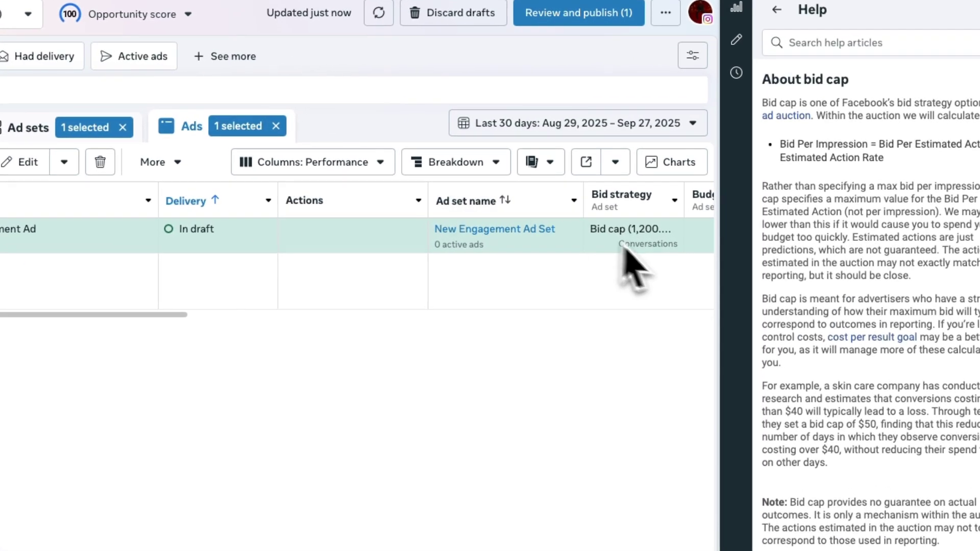